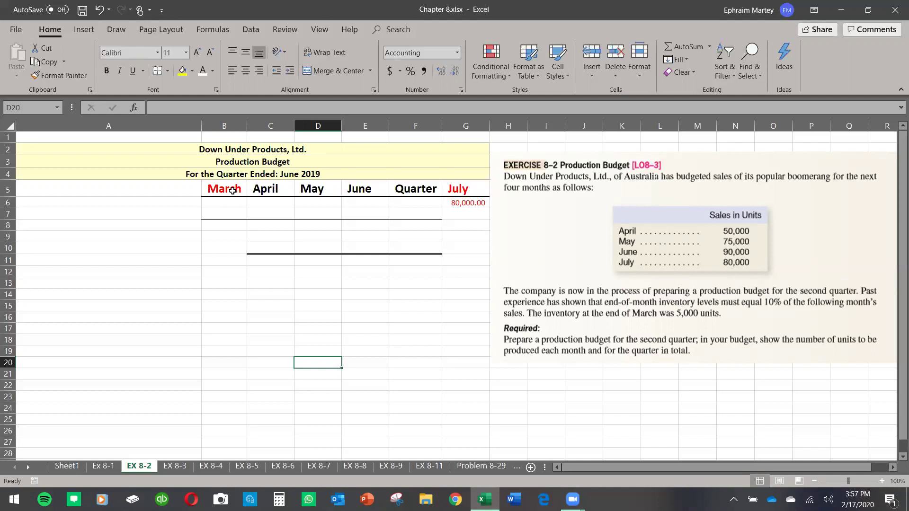
Step: Make the Budgeted unit sales label in A6 black
{"action": "left_click_drag", "start_coordinate": [267, 192], "coordinate": [346, 193]}
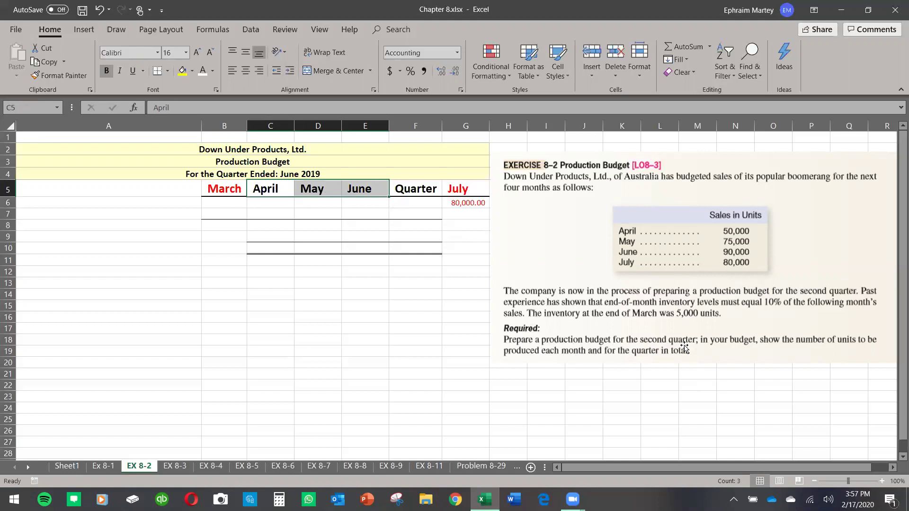
{"action": "left_click", "coordinate": [418, 196]}
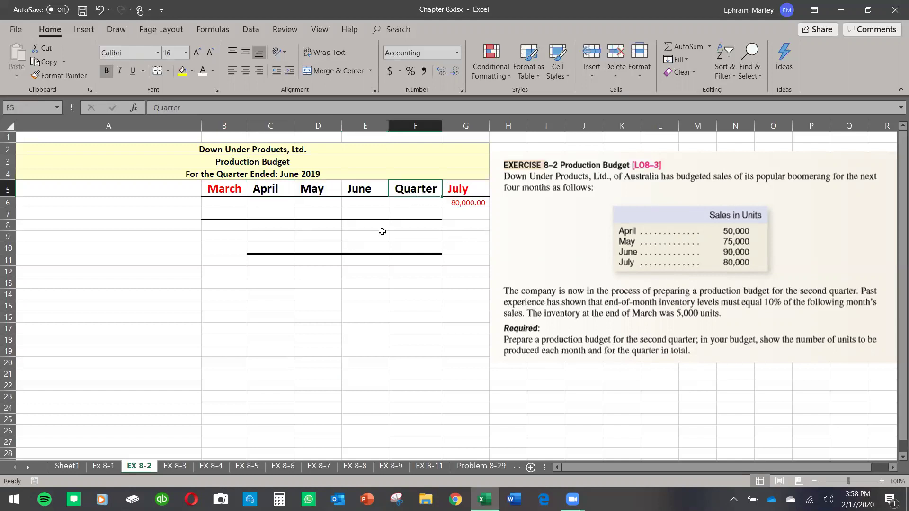
{"action": "left_click", "coordinate": [279, 148]}
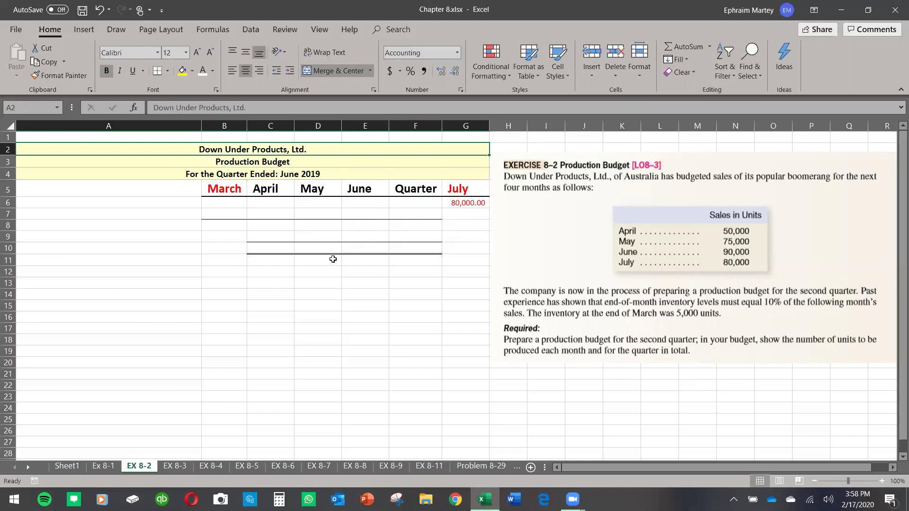
{"action": "left_click", "coordinate": [284, 163]}
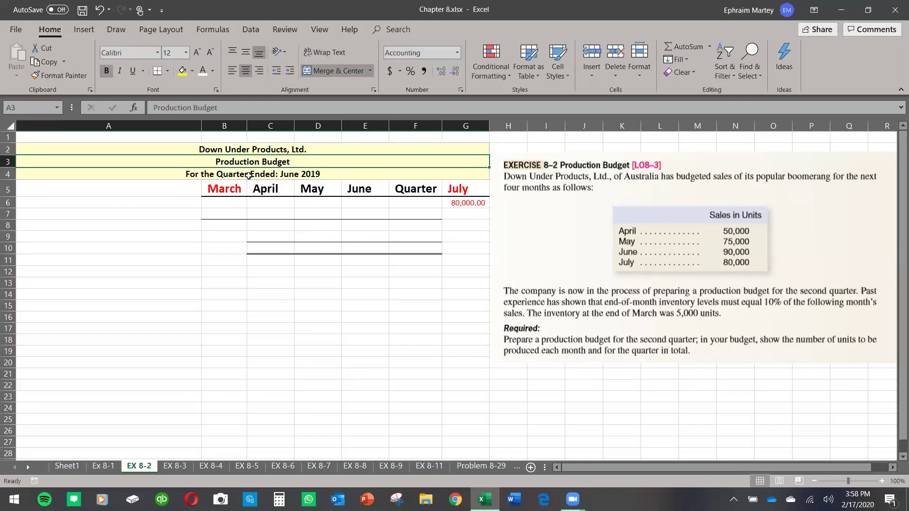
{"action": "left_click", "coordinate": [286, 176]}
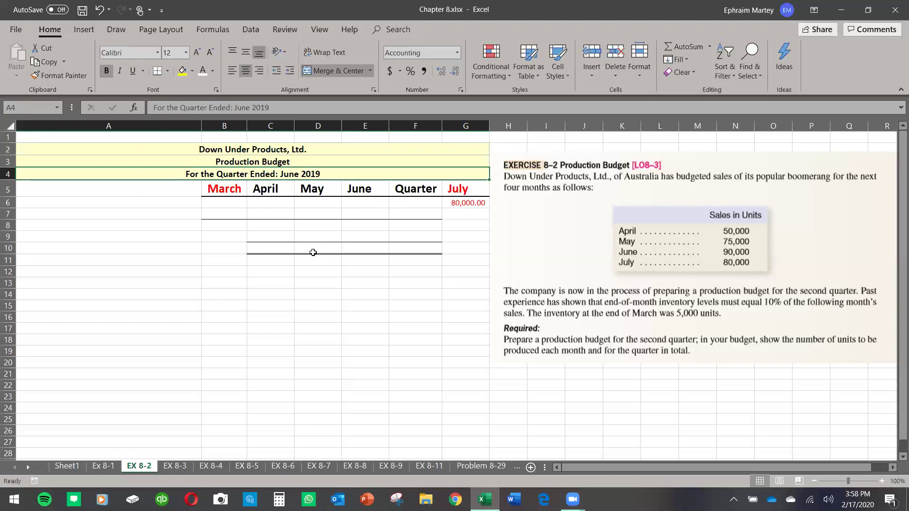
{"action": "left_click", "coordinate": [168, 204]}
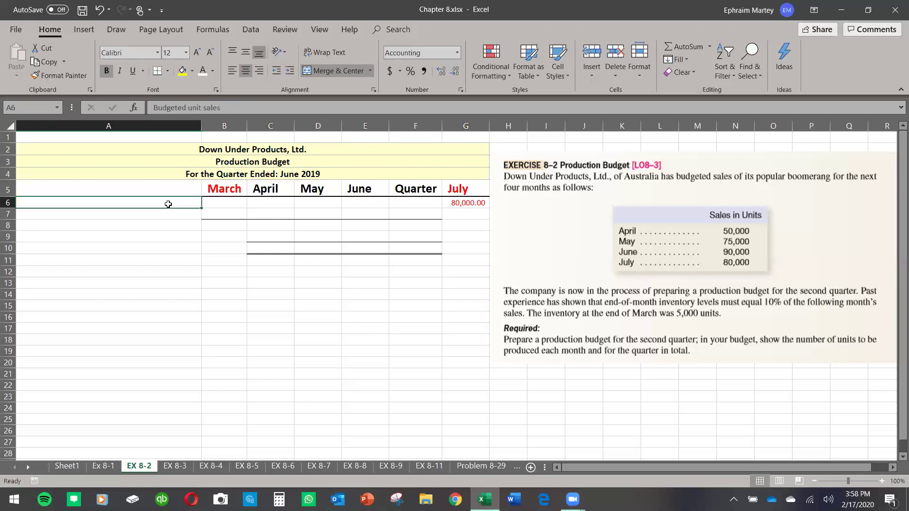
{"action": "left_click", "coordinate": [211, 71]}
{"action": "left_click", "coordinate": [209, 85]}
{"action": "left_click", "coordinate": [132, 246]}
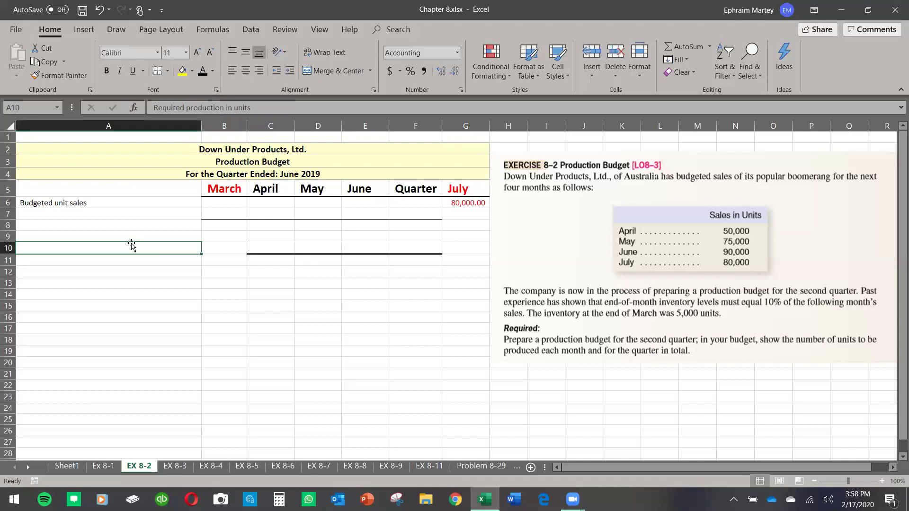
Step: Enter April–June budgeted unit sales of 50,000, 75,000 and 90,000 in C6:E6
{"action": "left_click", "coordinate": [273, 205]}
{"action": "type", "text": "50"}
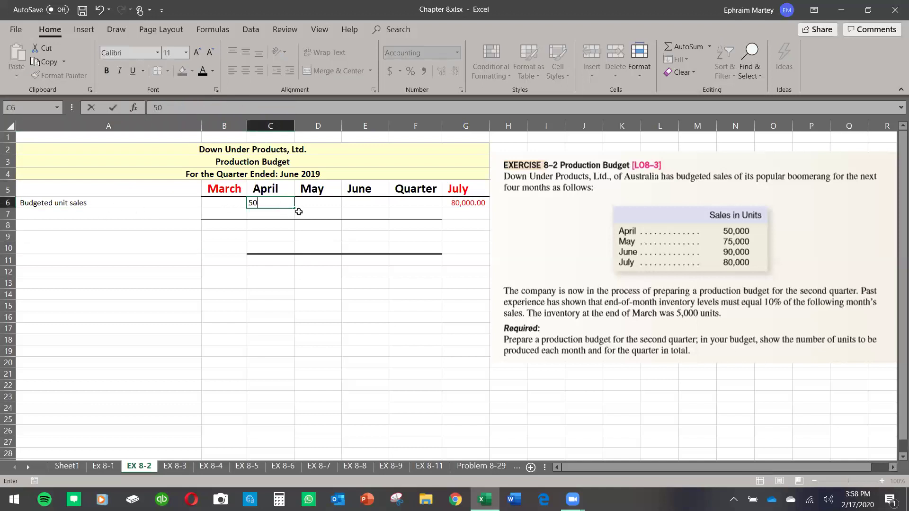
{"action": "type", "text": ",00000"}
{"action": "key", "text": "Tab"}
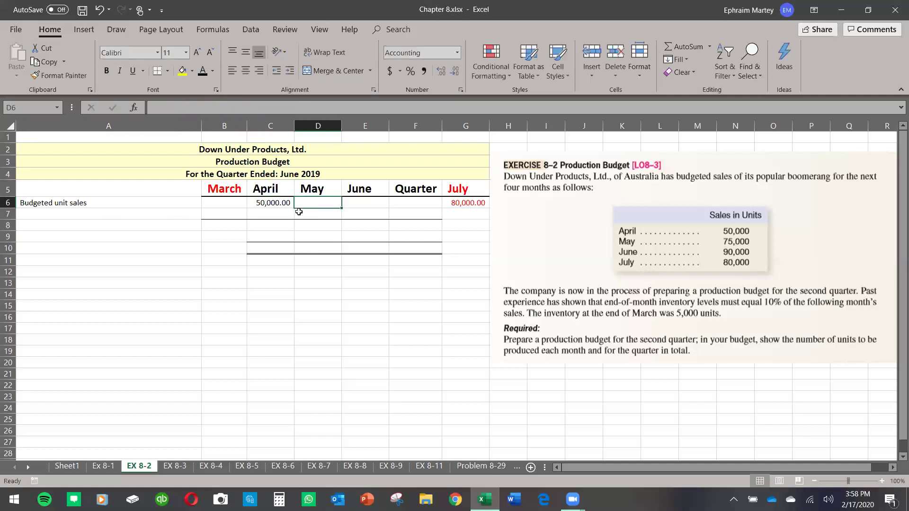
{"action": "type", "text": "75000"}
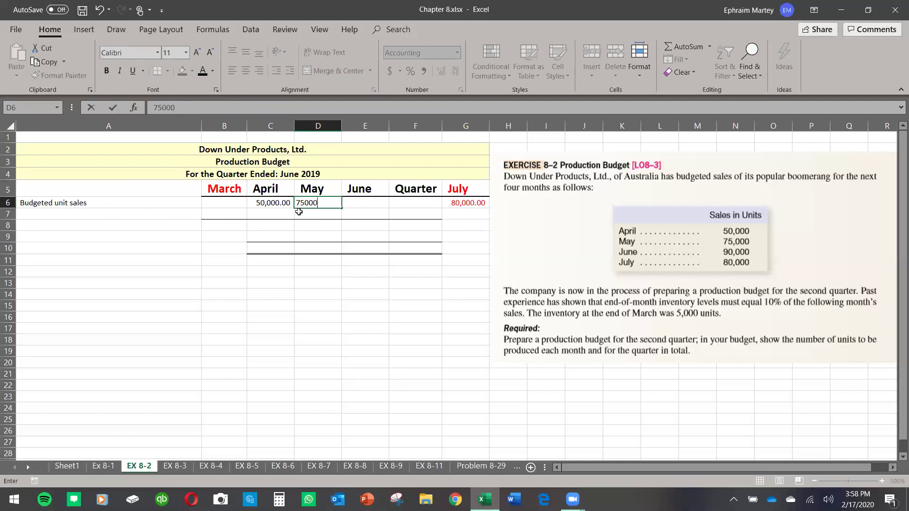
{"action": "key", "text": "Tab"}
{"action": "type", "text": "900"}
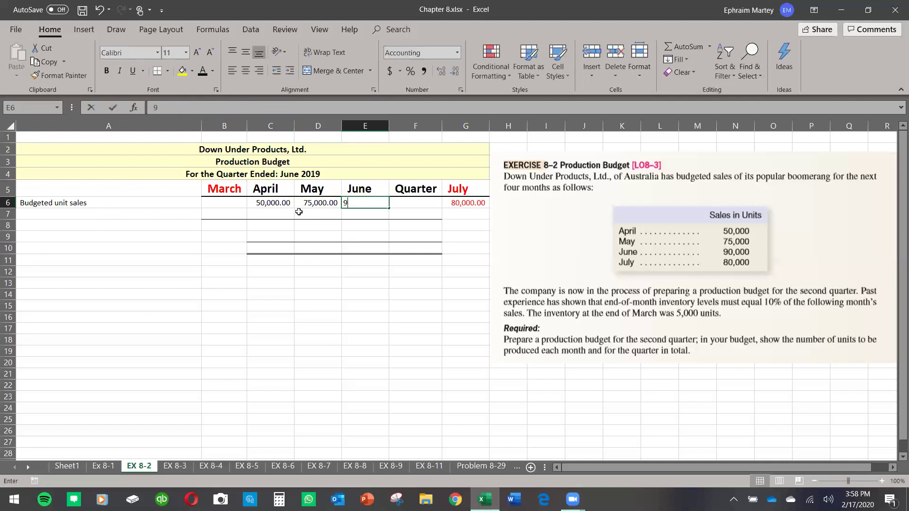
{"action": "key", "text": "Tab"}
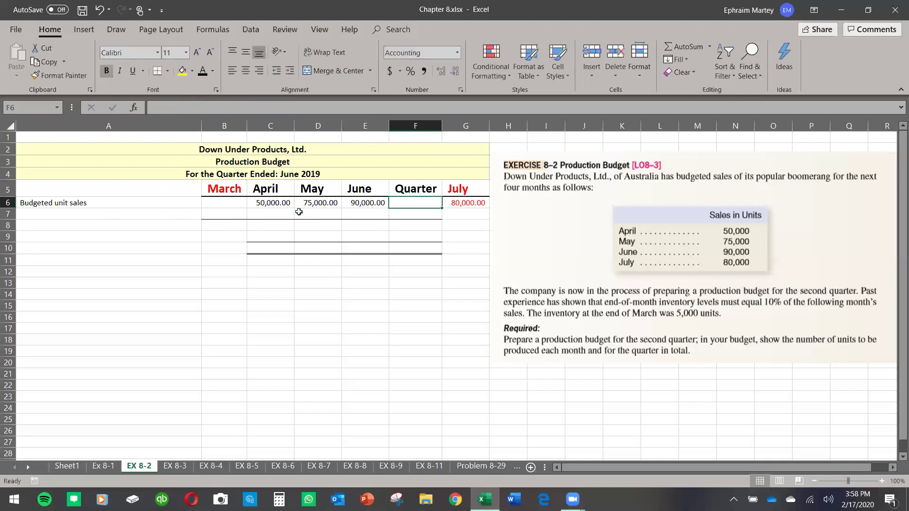
Step: AutoSum April–June sales in F6 for a quarter total of 215,000
{"action": "left_click", "coordinate": [472, 207]}
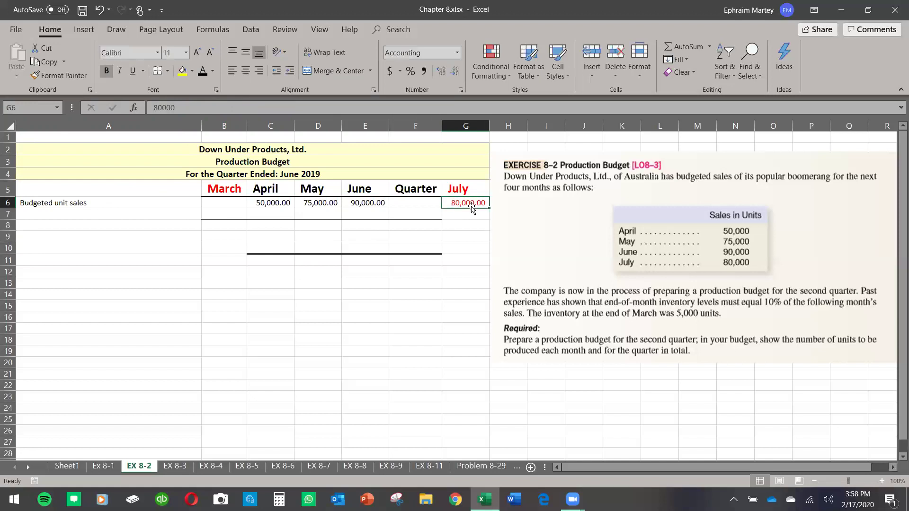
{"action": "left_click", "coordinate": [468, 222]}
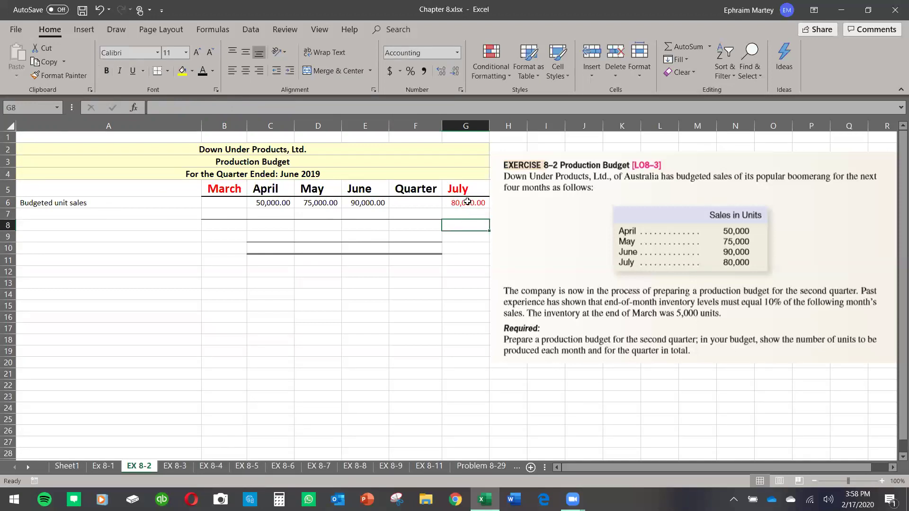
{"action": "left_click", "coordinate": [457, 238]}
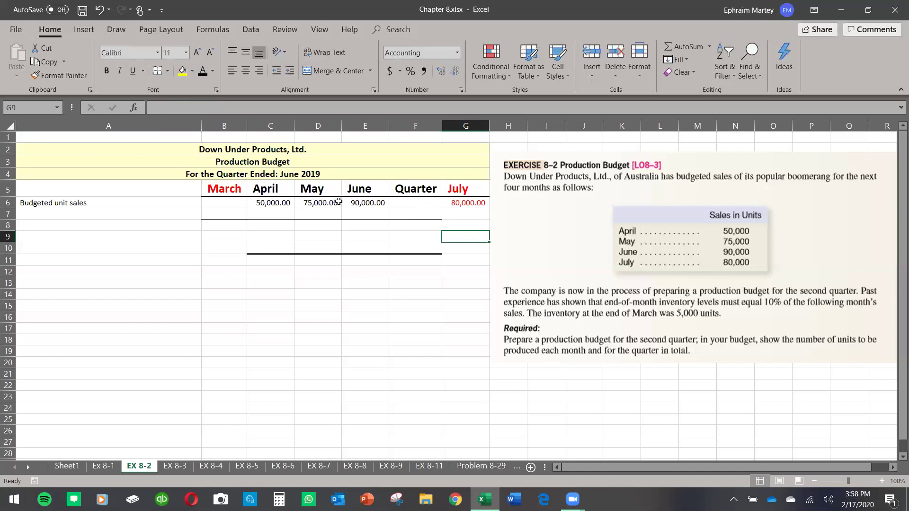
{"action": "left_click", "coordinate": [417, 205]}
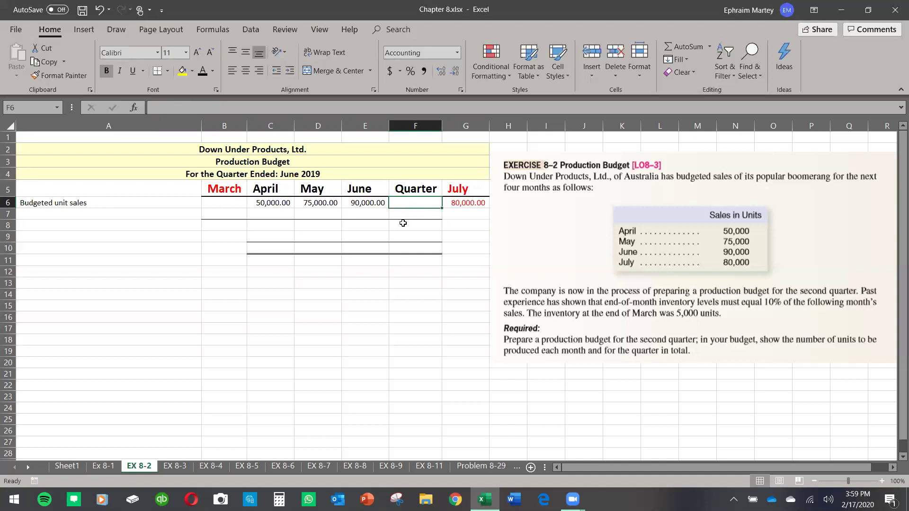
{"action": "left_click", "coordinate": [681, 46]}
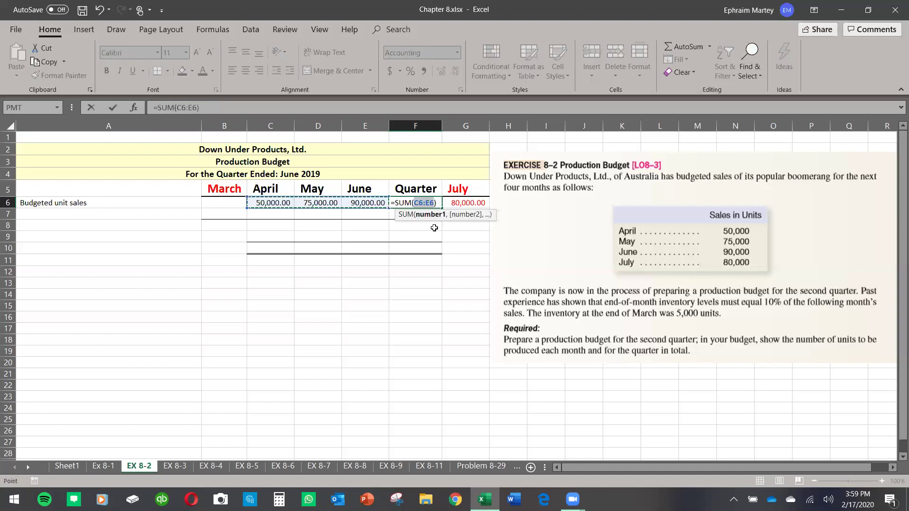
{"action": "key", "text": "Return"}
Step: Reveal the ending-inventory row label in A7
{"action": "left_click", "coordinate": [395, 235]}
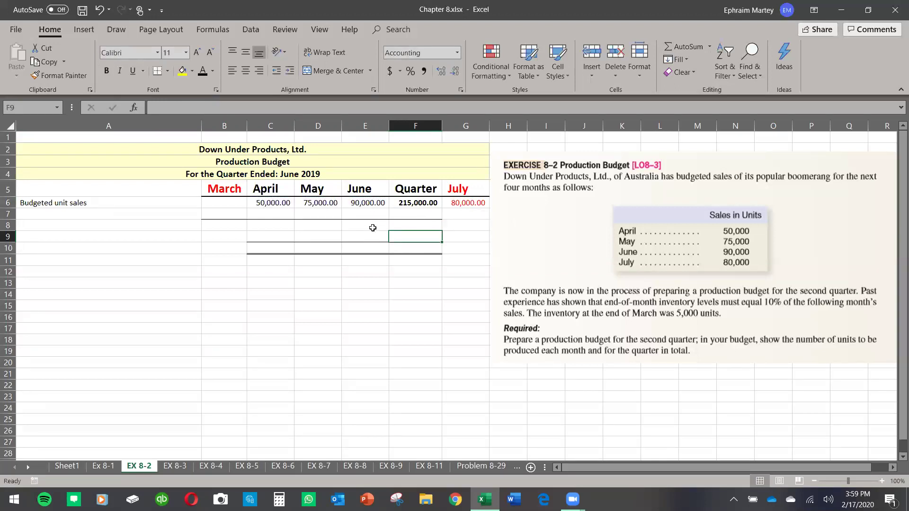
{"action": "left_click", "coordinate": [160, 216]}
{"action": "type", "text": "Add desired units of ending finished goods inventory"}
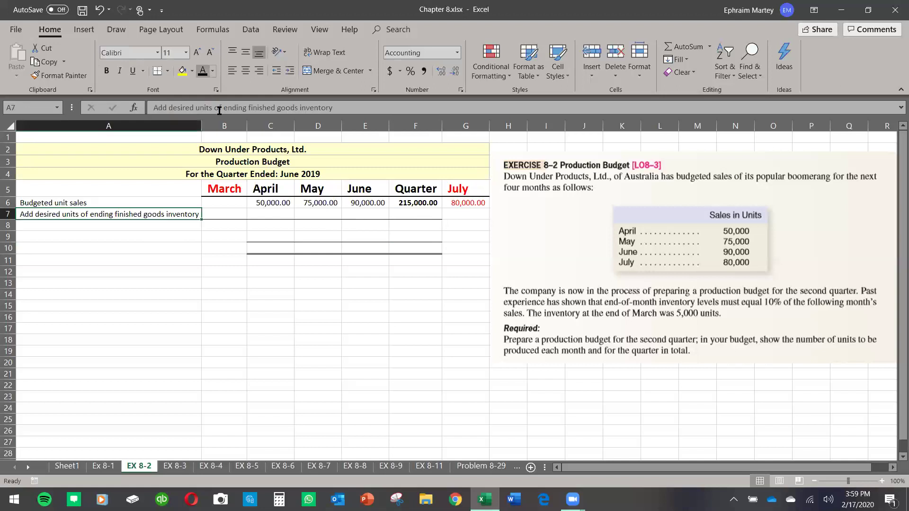
Step: Switch to the Draw tab's pens to annotate the exercise
{"action": "left_click", "coordinate": [173, 282]}
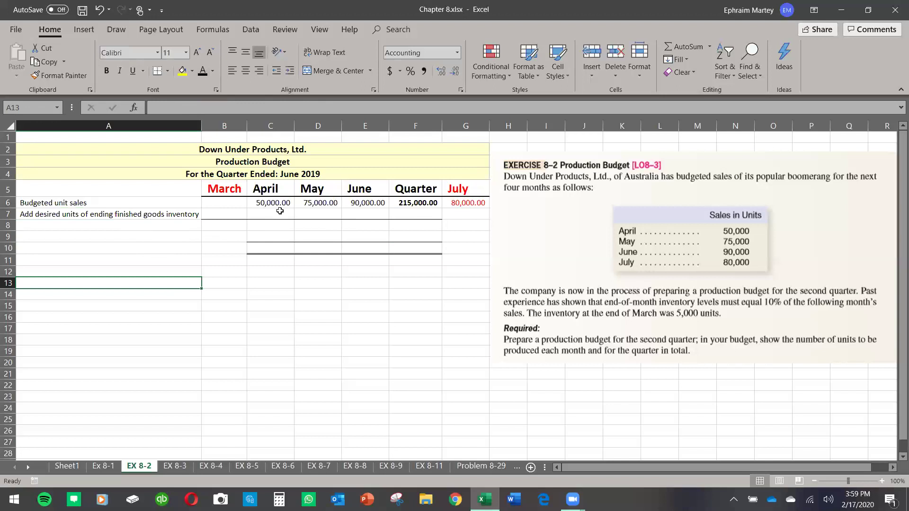
{"action": "left_click", "coordinate": [116, 30]}
Step: Underline 'equal 10% of the following month's sales' in red ink, then return to Home
{"action": "left_click", "coordinate": [418, 57]}
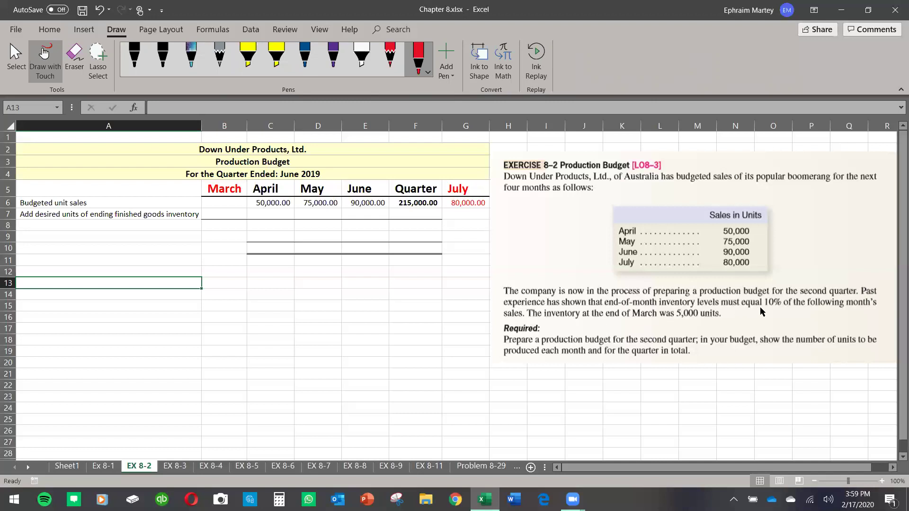
{"action": "left_click_drag", "start_coordinate": [742, 307], "coordinate": [877, 307]}
{"action": "left_click_drag", "start_coordinate": [503, 318], "coordinate": [523, 317]}
{"action": "left_click", "coordinate": [16, 59]}
{"action": "left_click", "coordinate": [50, 29]}
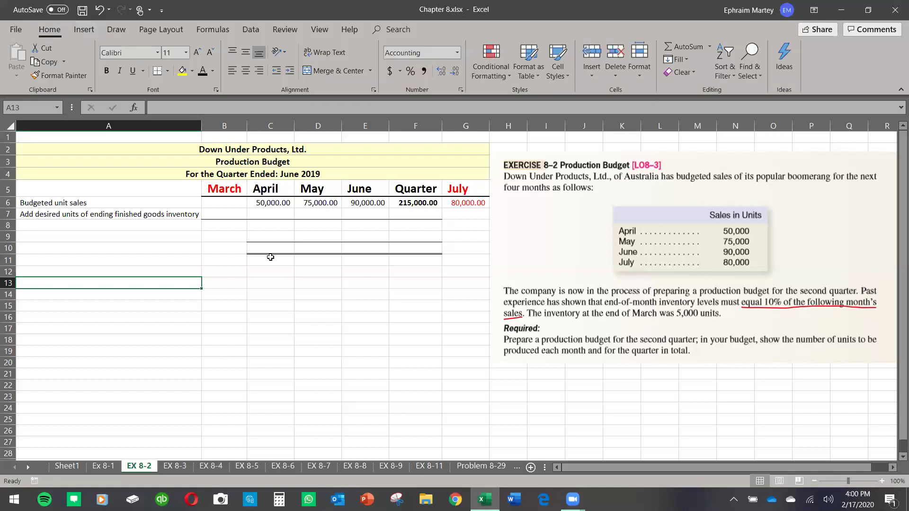
{"action": "left_click", "coordinate": [269, 212]}
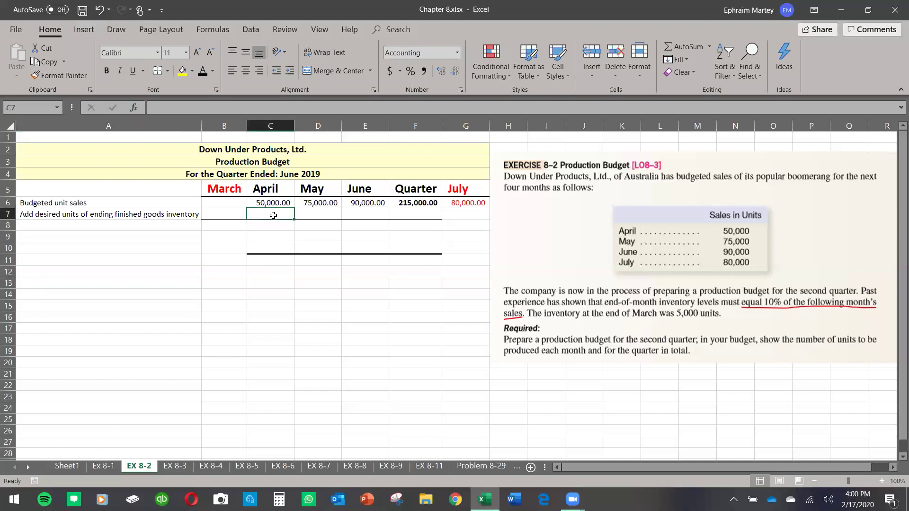
Step: Enter =.1*C6 in B7 so March's ending inventory shows 5,000
{"action": "left_click", "coordinate": [316, 211]}
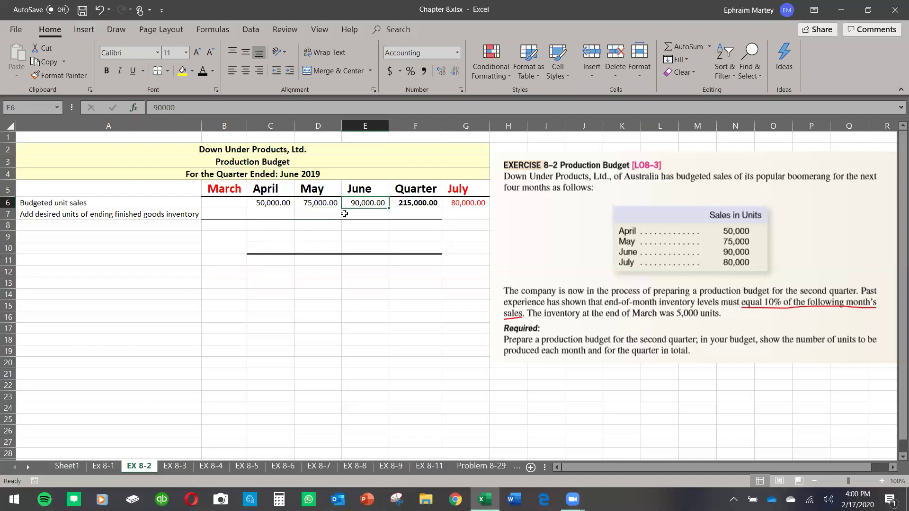
{"action": "left_click", "coordinate": [228, 214]}
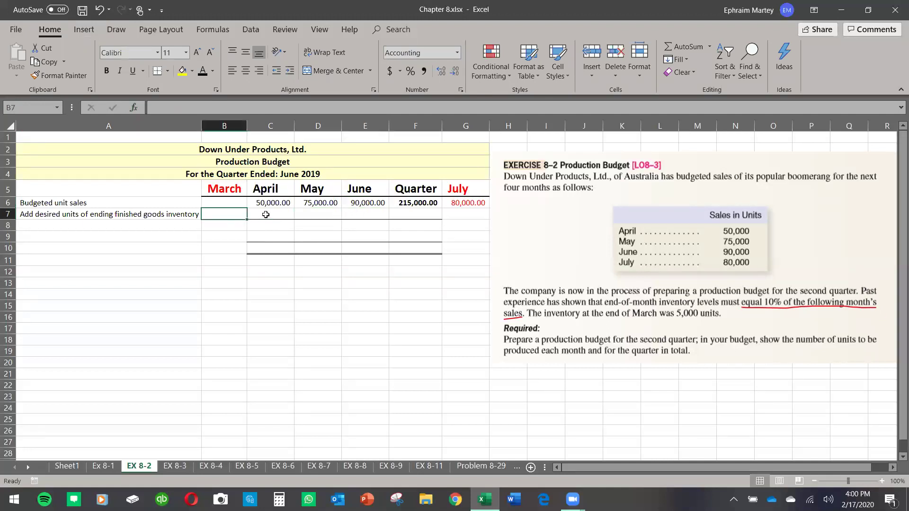
{"action": "left_click", "coordinate": [274, 203]}
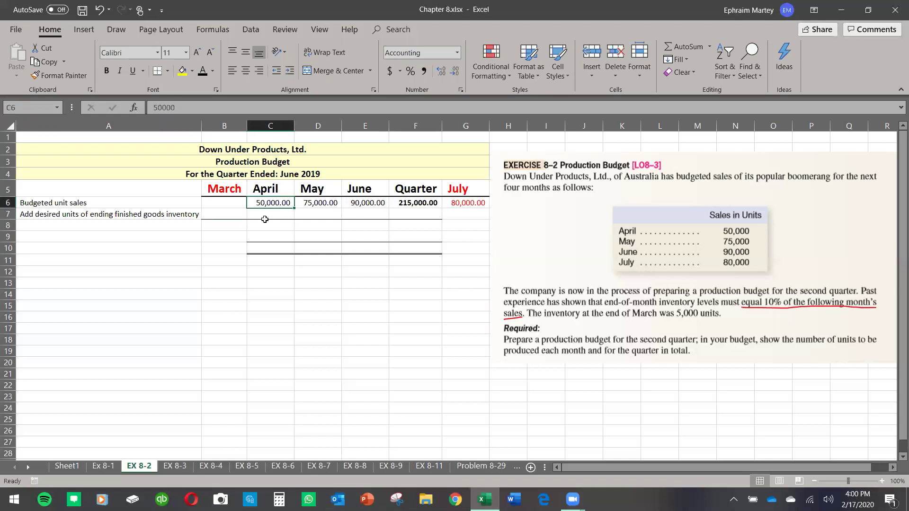
{"action": "left_click", "coordinate": [230, 216]}
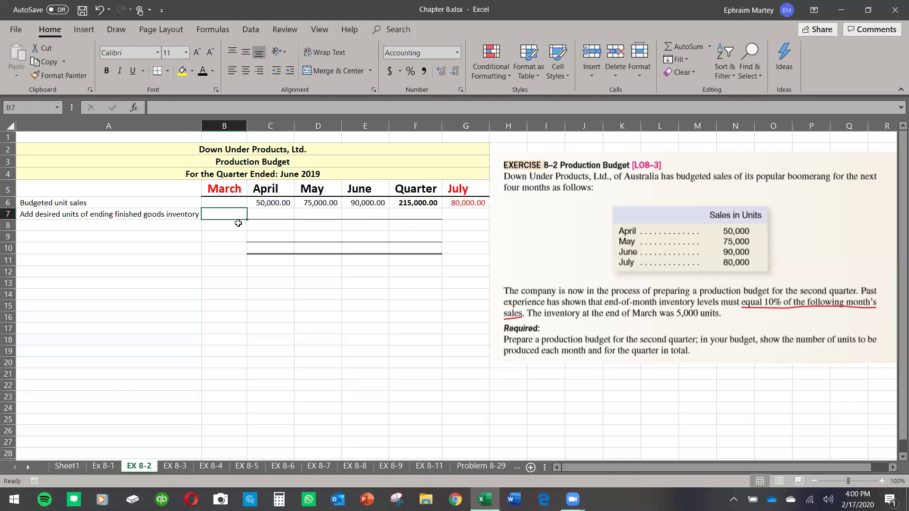
{"action": "type", "text": "="}
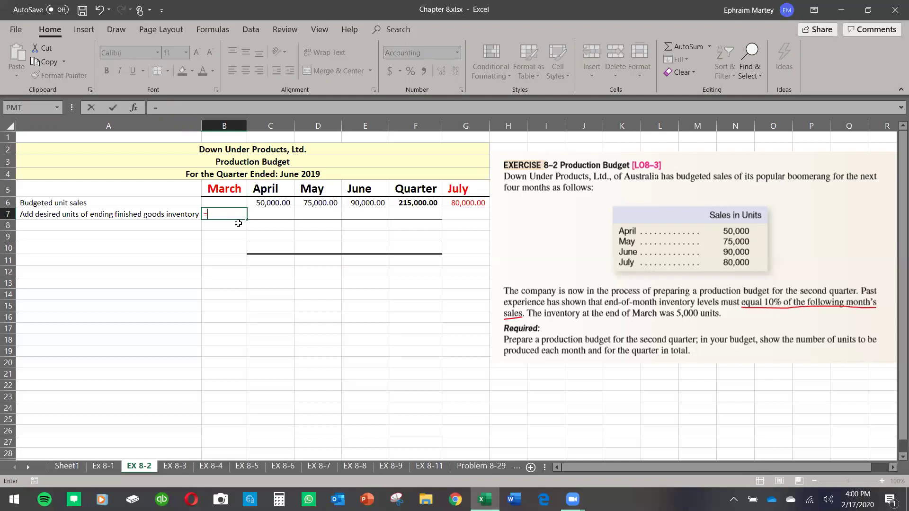
{"action": "type", "text": ".1*"}
{"action": "left_click", "coordinate": [268, 203]}
{"action": "key", "text": "Return"}
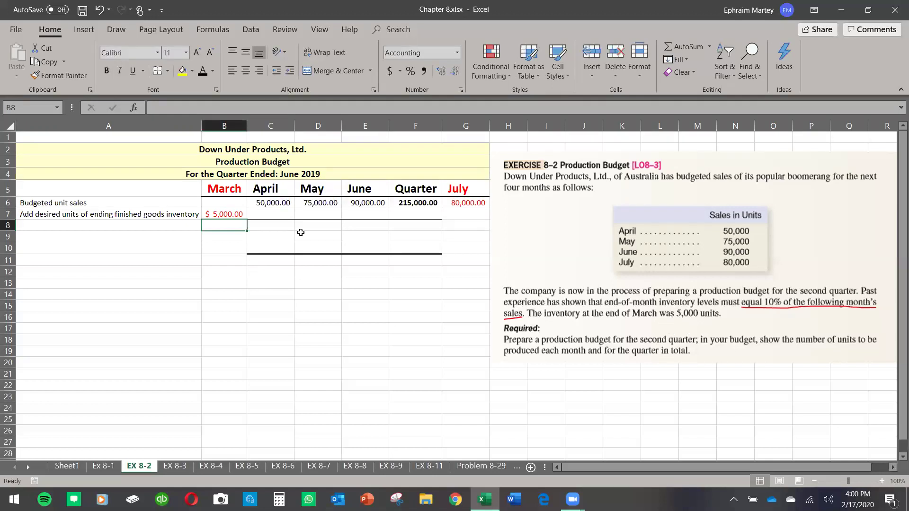
Step: Fill B7's 10% inventory formula across to E7 and clear the wrong June value
{"action": "left_click", "coordinate": [224, 212]}
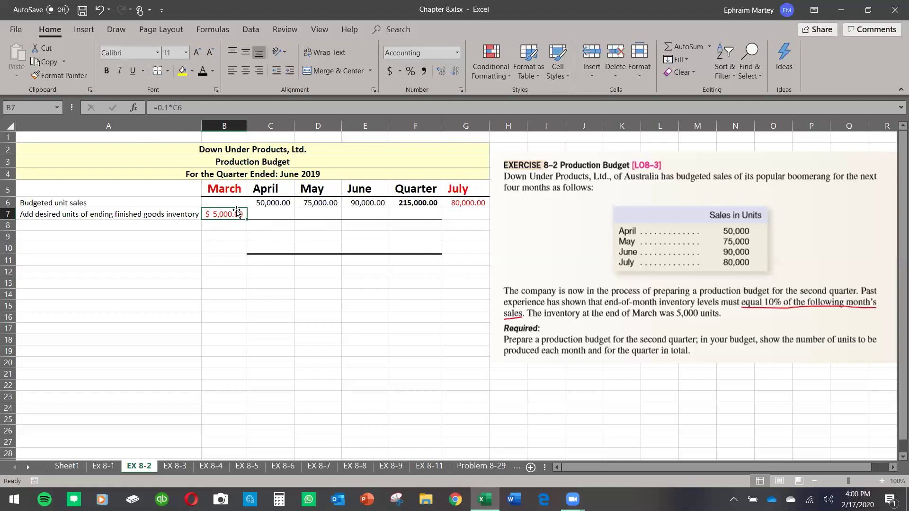
{"action": "left_click_drag", "start_coordinate": [247, 219], "coordinate": [373, 222]}
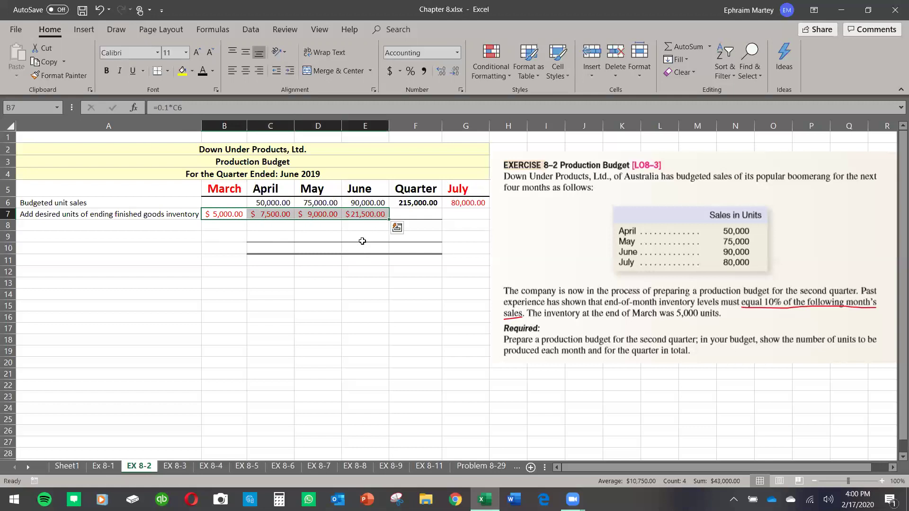
{"action": "left_click", "coordinate": [362, 241]}
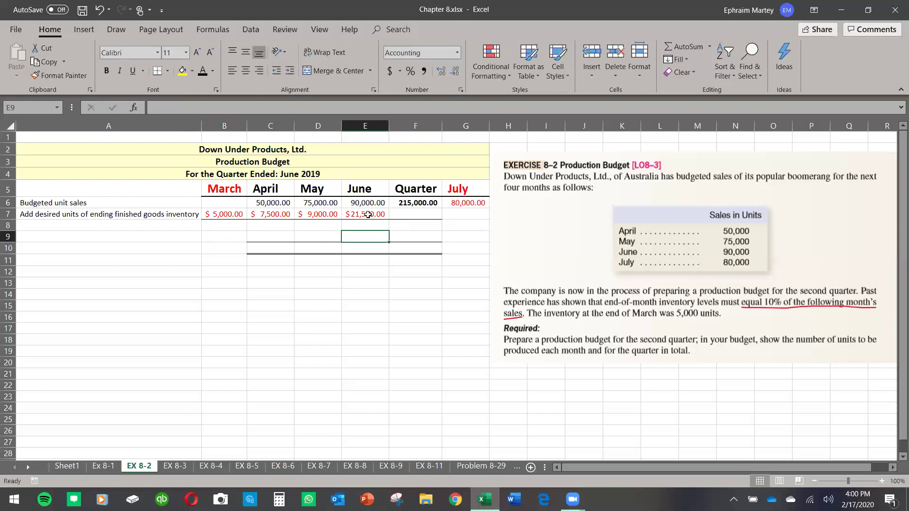
{"action": "left_click", "coordinate": [367, 214]}
{"action": "key", "text": "Delete"}
Step: Base June's ending inventory in E7 on July sales (G6), giving 8,000
{"action": "left_click", "coordinate": [316, 237]}
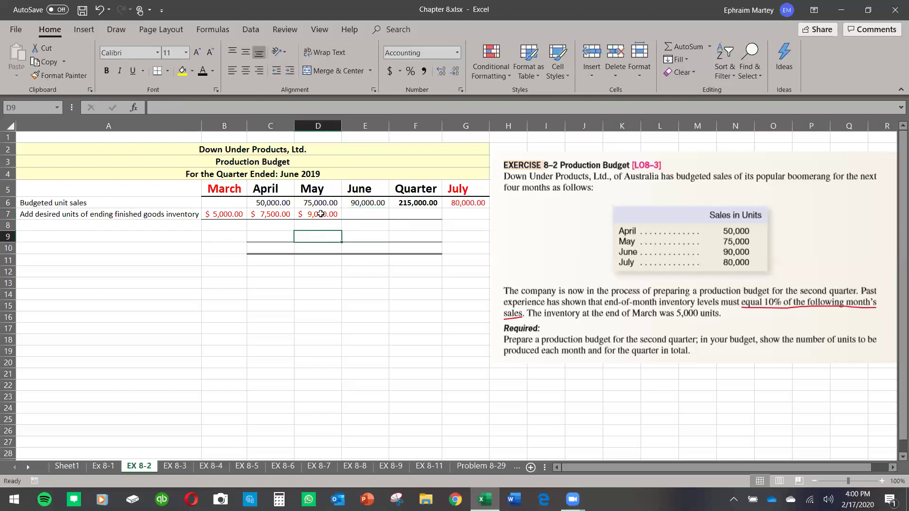
{"action": "left_click", "coordinate": [320, 215]}
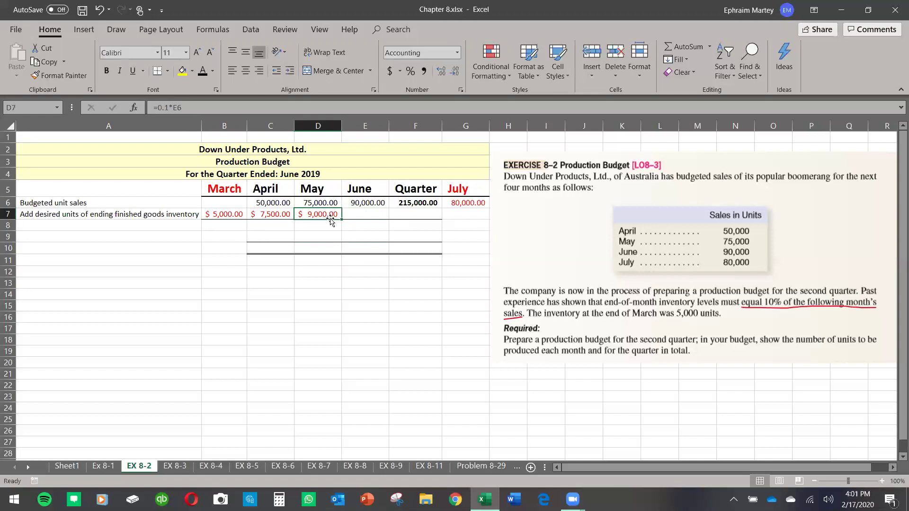
{"action": "double_click", "coordinate": [325, 215]}
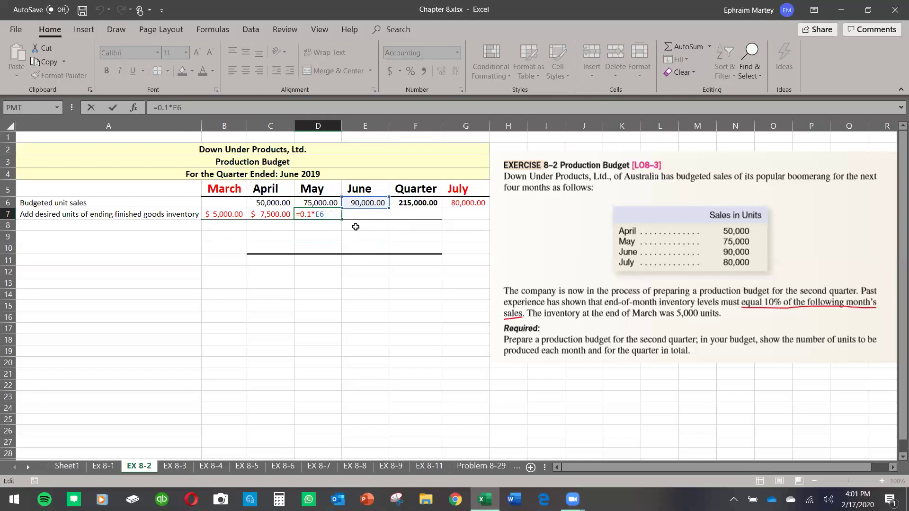
{"action": "left_click", "coordinate": [362, 215]}
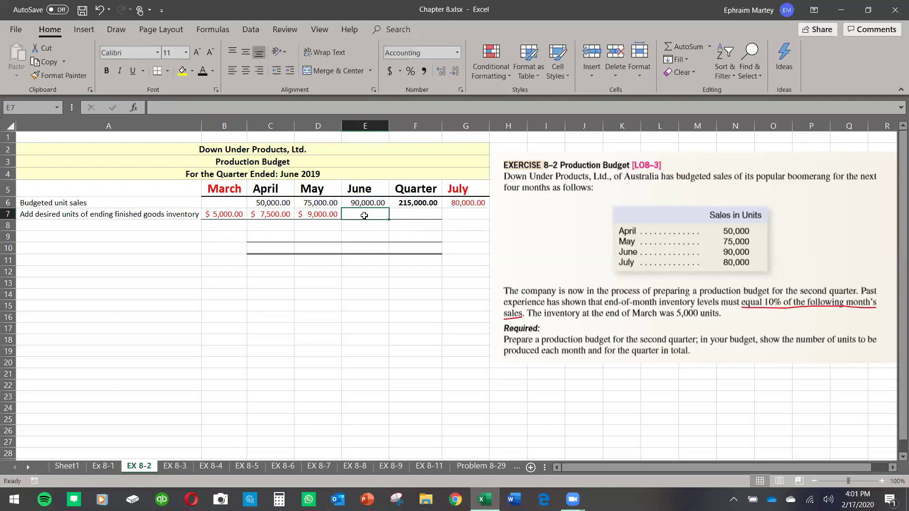
{"action": "left_click", "coordinate": [422, 203]}
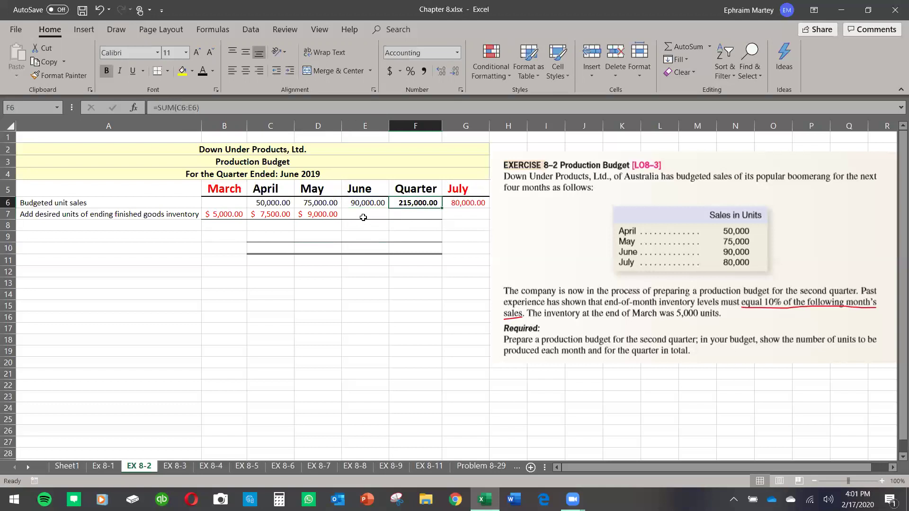
{"action": "left_click", "coordinate": [367, 216]}
{"action": "type", "text": "="}
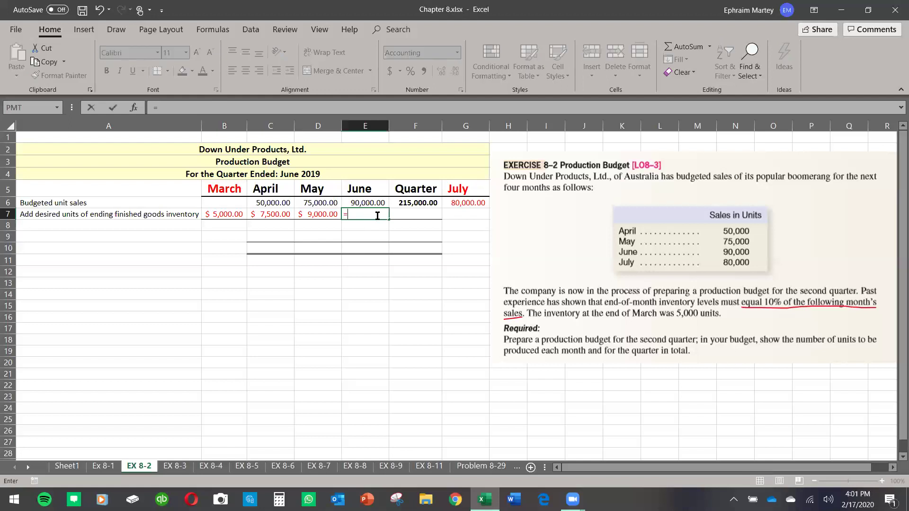
{"action": "type", "text": "1*"}
{"action": "left_click", "coordinate": [473, 204]}
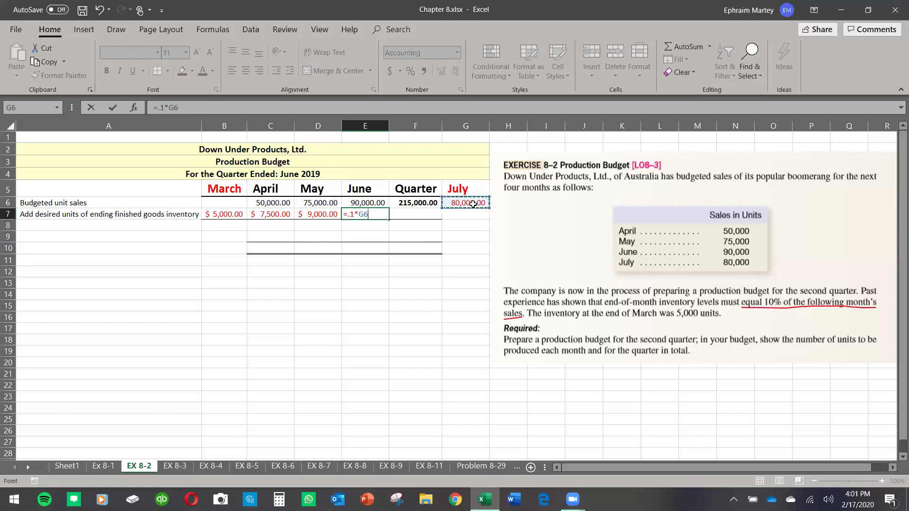
{"action": "key", "text": "Return"}
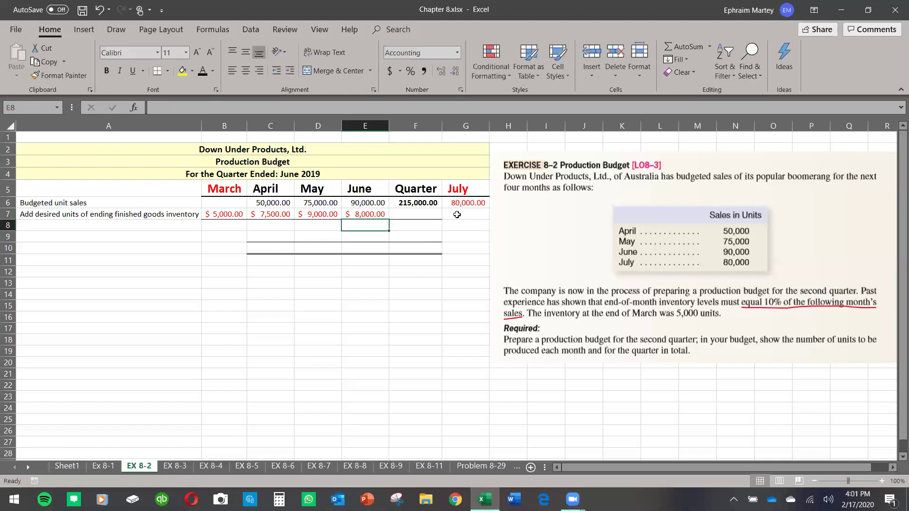
{"action": "left_click", "coordinate": [222, 189]}
{"action": "left_click", "coordinate": [462, 187]}
{"action": "left_click", "coordinate": [214, 187]}
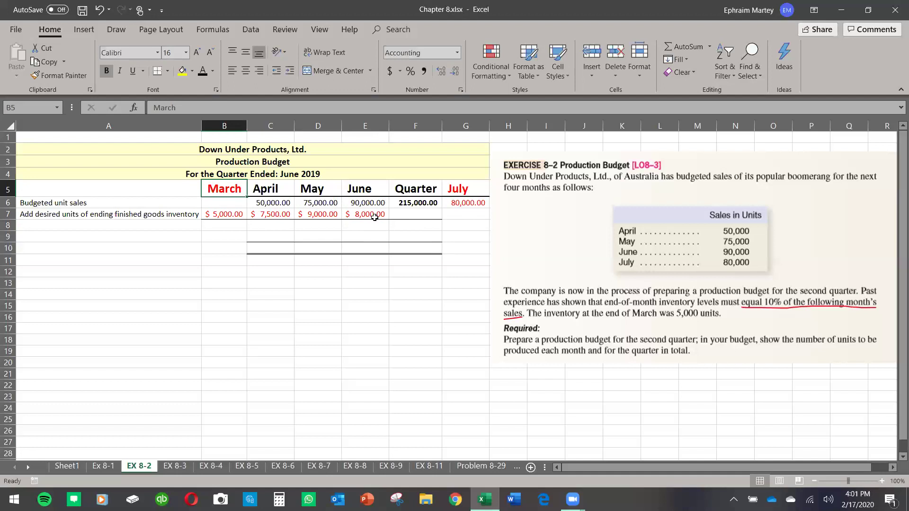
{"action": "left_click", "coordinate": [374, 217]}
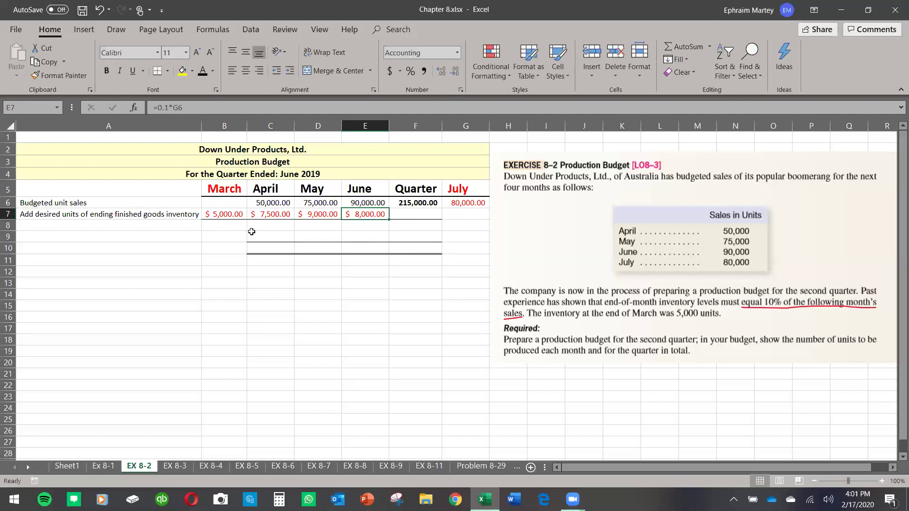
Step: Underline '5,000 units' in the exercise text with the blue pen, then return to Home
{"action": "left_click", "coordinate": [111, 32]}
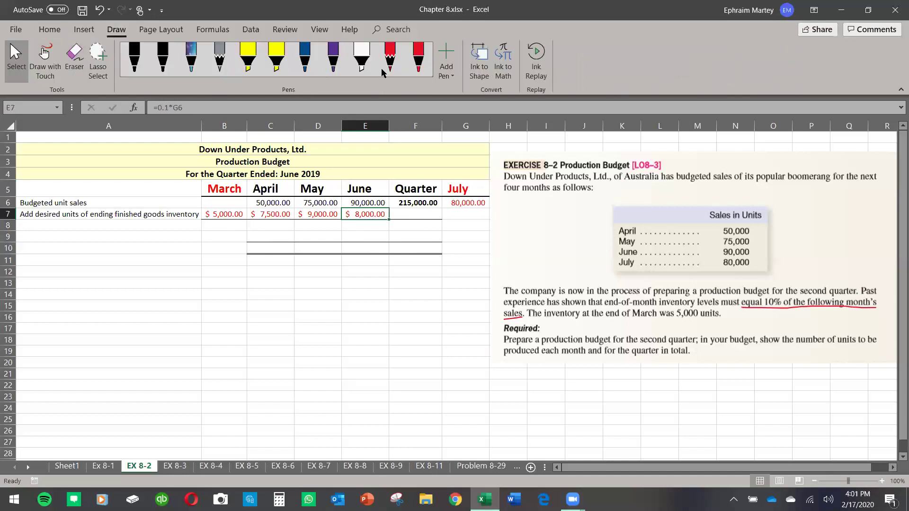
{"action": "left_click", "coordinate": [305, 59]}
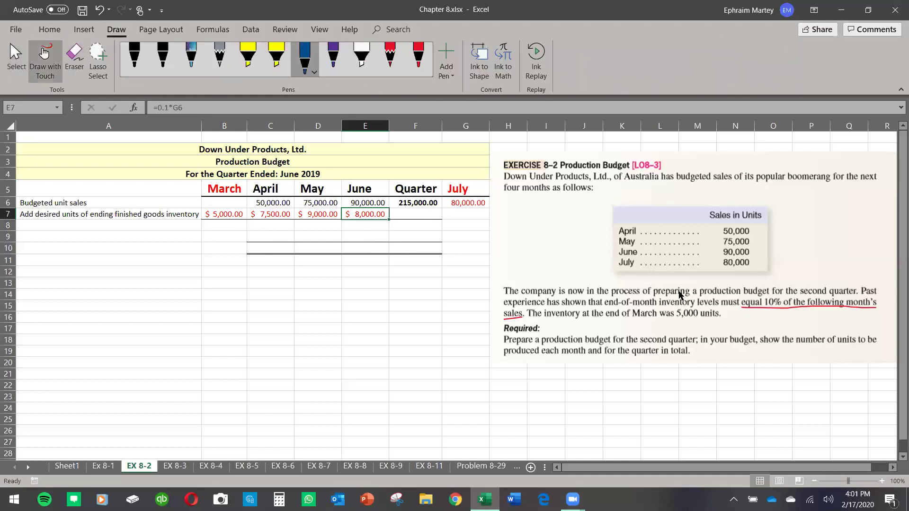
{"action": "left_click_drag", "start_coordinate": [671, 320], "coordinate": [724, 321]}
{"action": "left_click", "coordinate": [45, 60]}
{"action": "left_click", "coordinate": [49, 29]}
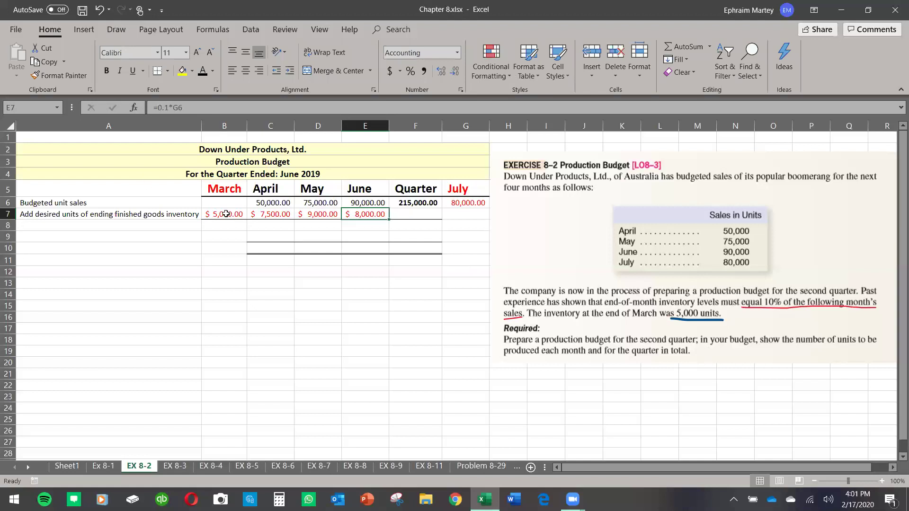
{"action": "left_click", "coordinate": [419, 214]}
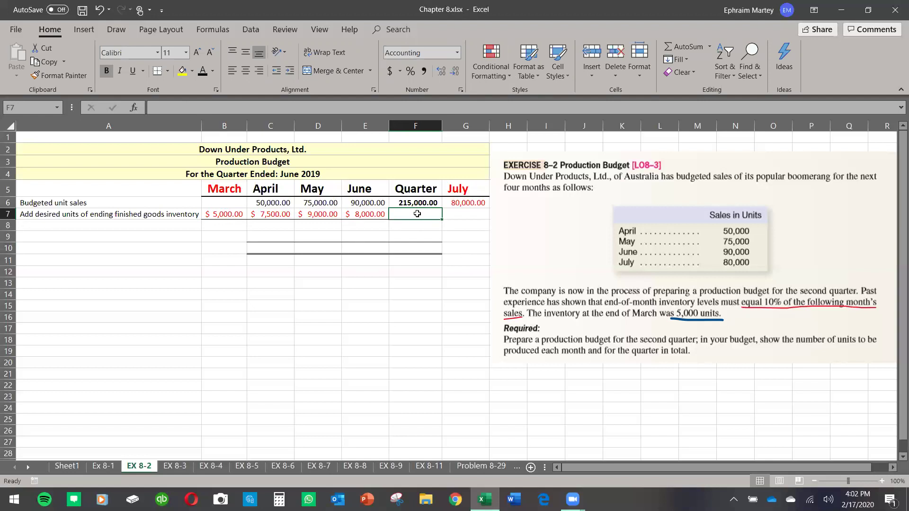
Step: Set the quarter's ending inventory in F7 to =E7, showing 8,000
{"action": "left_click", "coordinate": [375, 215]}
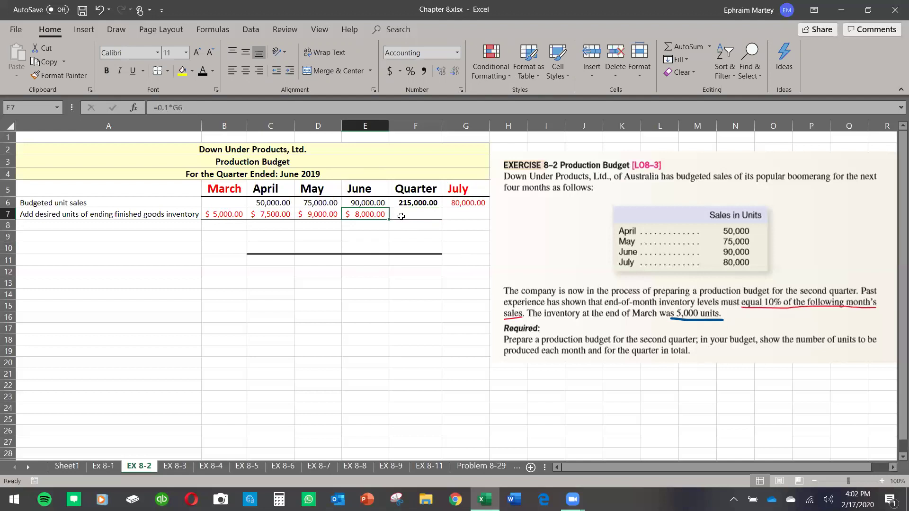
{"action": "left_click", "coordinate": [415, 215]}
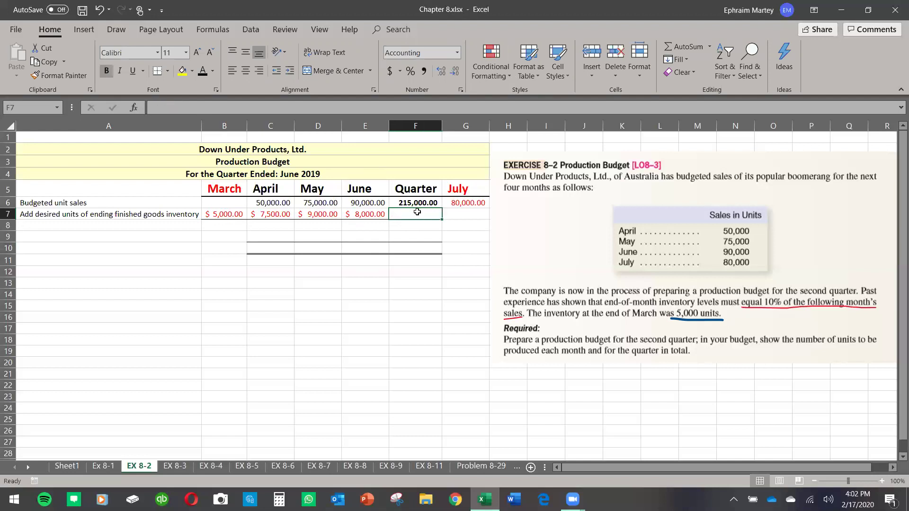
{"action": "type", "text": "="}
{"action": "left_click", "coordinate": [373, 214]}
{"action": "key", "text": "Return"}
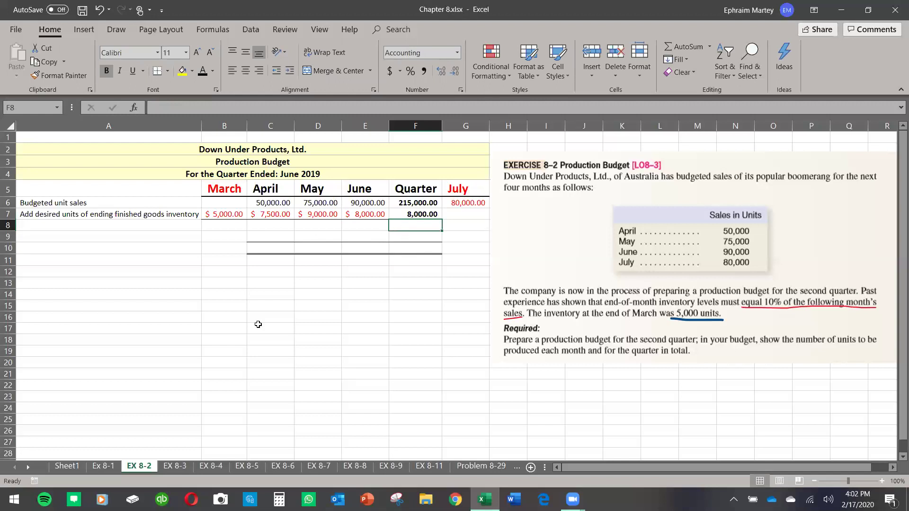
Step: Add the 'Total needs' row label in A8
{"action": "left_click", "coordinate": [166, 226]}
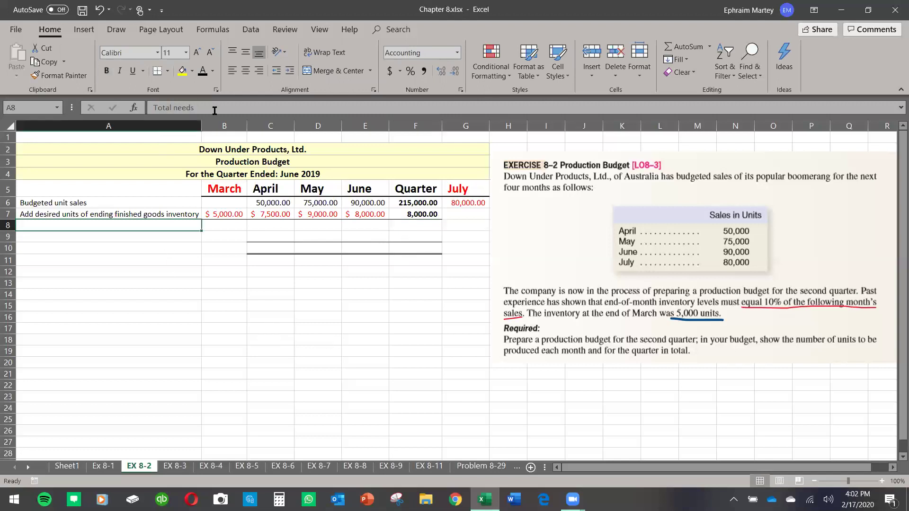
{"action": "left_click", "coordinate": [143, 284]}
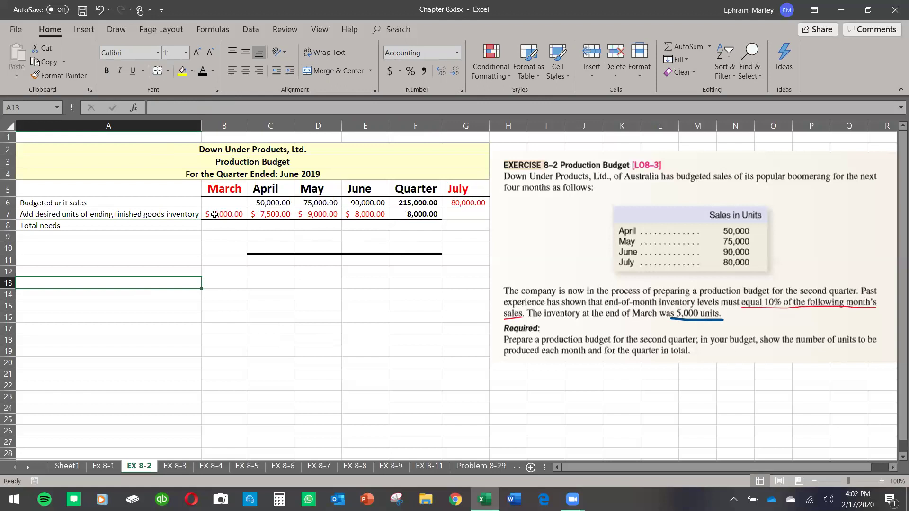
{"action": "left_click", "coordinate": [274, 204]}
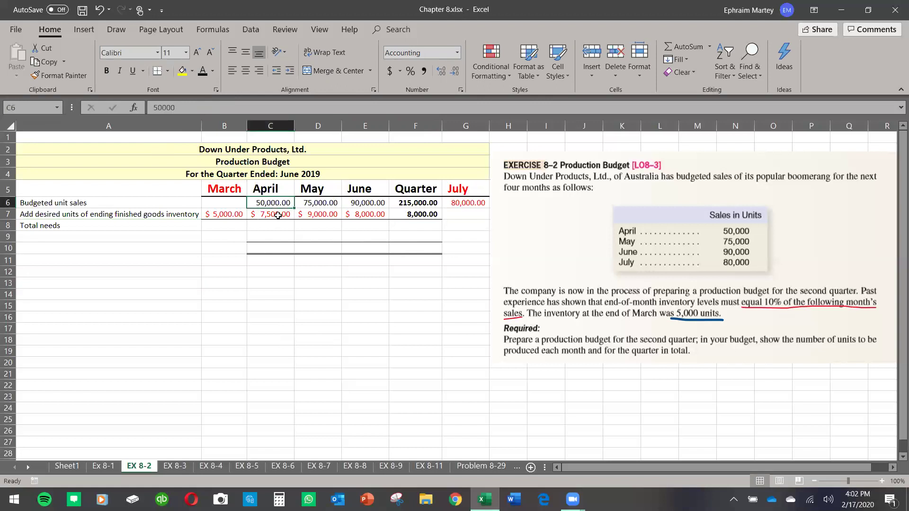
Step: AutoSum April's total needs in C8 and fill it to May and June (57,500, 84,000, 98,000)
{"action": "left_click", "coordinate": [278, 215]}
{"action": "left_click", "coordinate": [281, 226]}
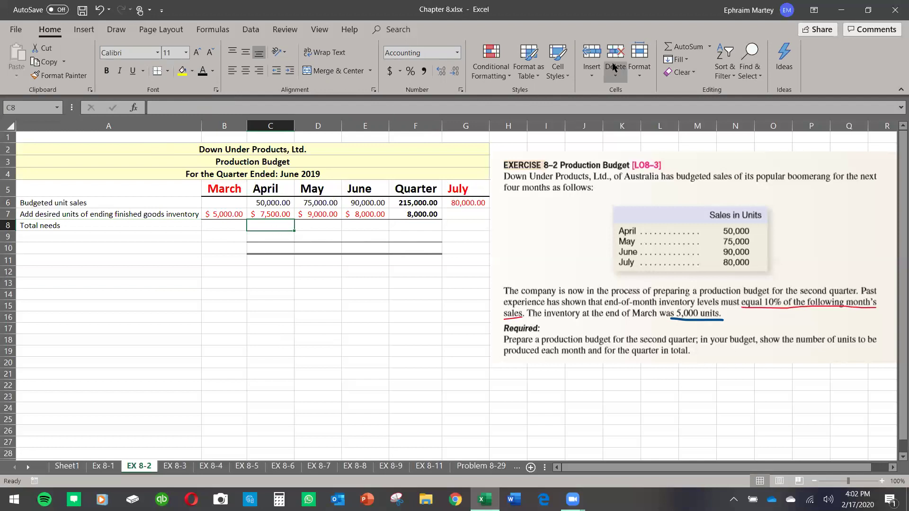
{"action": "left_click", "coordinate": [675, 47]}
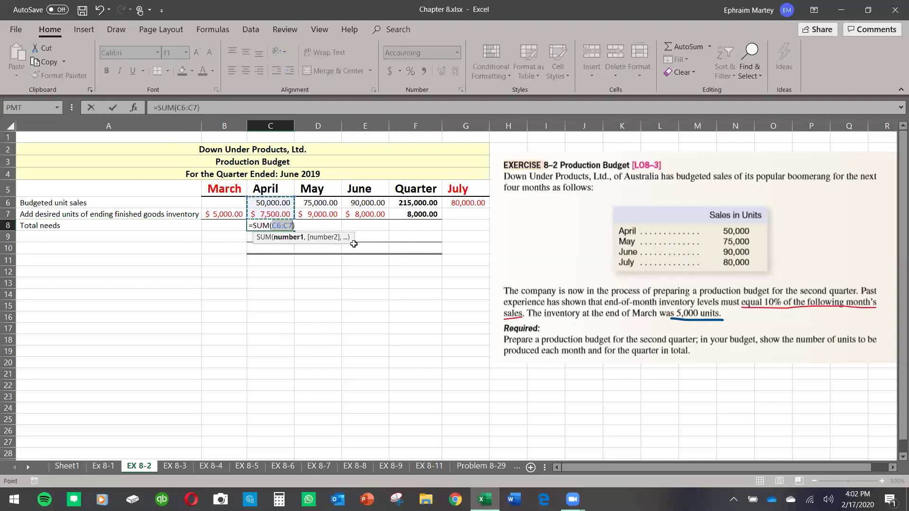
{"action": "key", "text": "Return"}
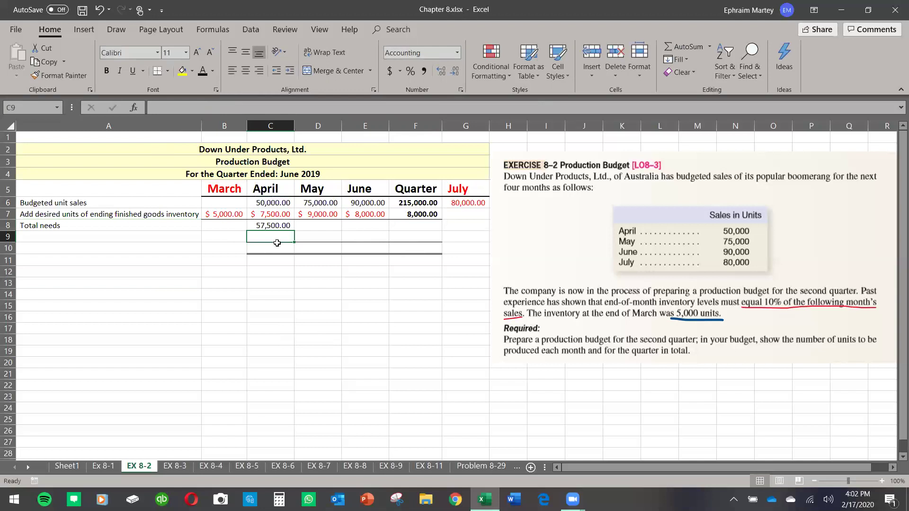
{"action": "left_click", "coordinate": [287, 225]}
{"action": "left_click_drag", "start_coordinate": [293, 229], "coordinate": [378, 237]}
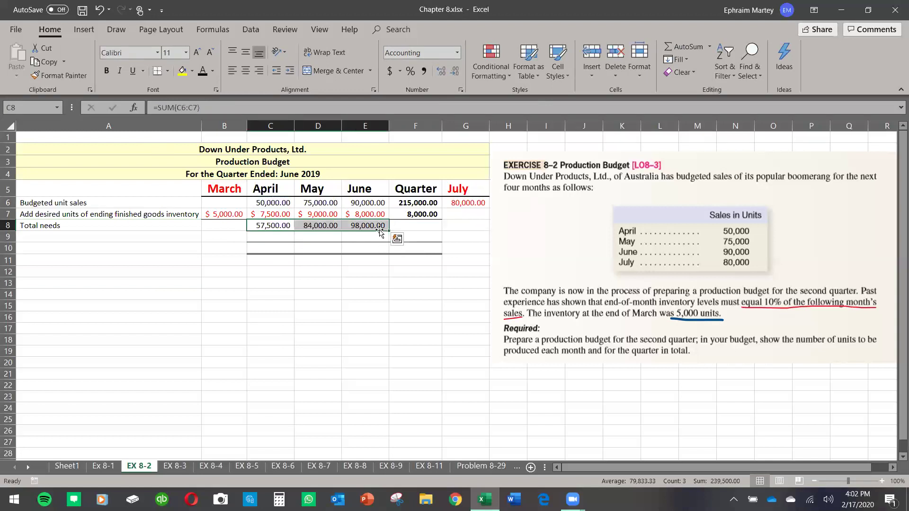
Step: Extend total needs into the Quarter column for 223,000 and verify the Quarter column formulas
{"action": "left_click", "coordinate": [378, 227]}
{"action": "left_click_drag", "start_coordinate": [388, 230], "coordinate": [417, 230]}
{"action": "left_click", "coordinate": [418, 247]}
{"action": "key", "text": "ctrl+b"}
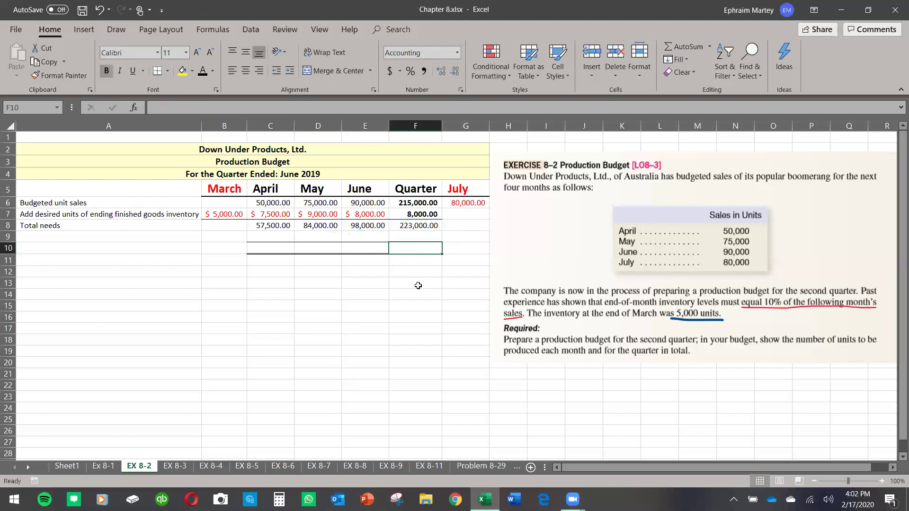
{"action": "left_click", "coordinate": [416, 203]}
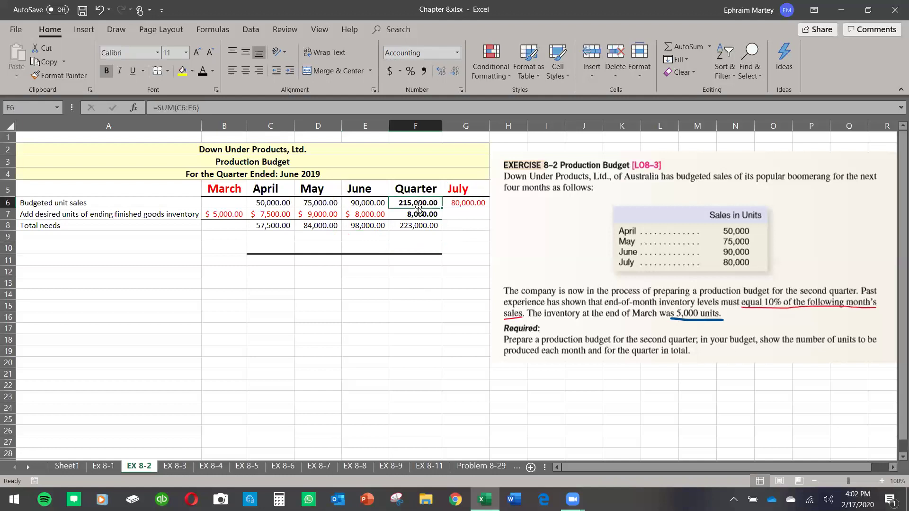
{"action": "left_click", "coordinate": [420, 214]}
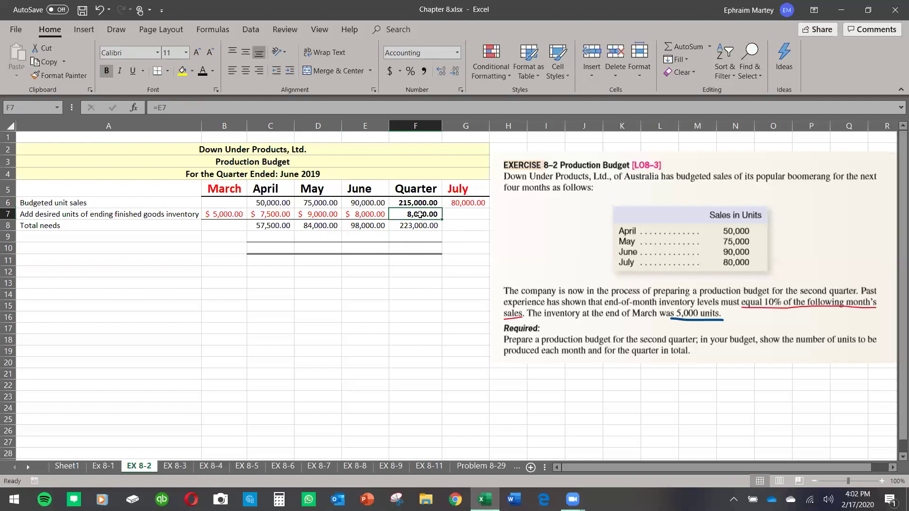
{"action": "left_click", "coordinate": [420, 226]}
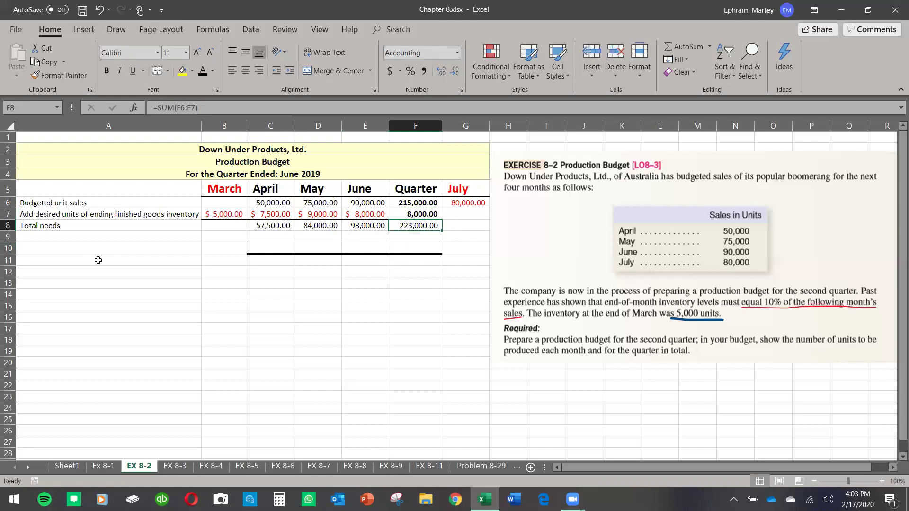
{"action": "left_click", "coordinate": [263, 202]}
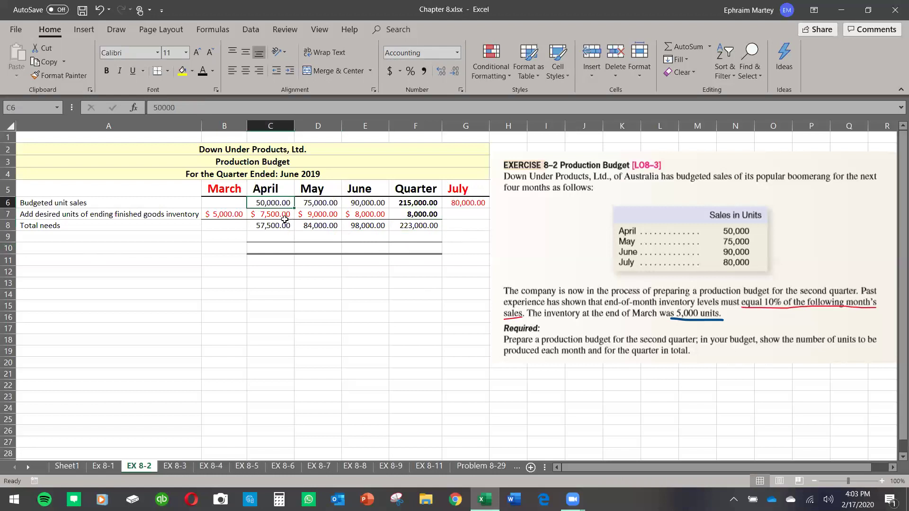
{"action": "left_click", "coordinate": [271, 213]}
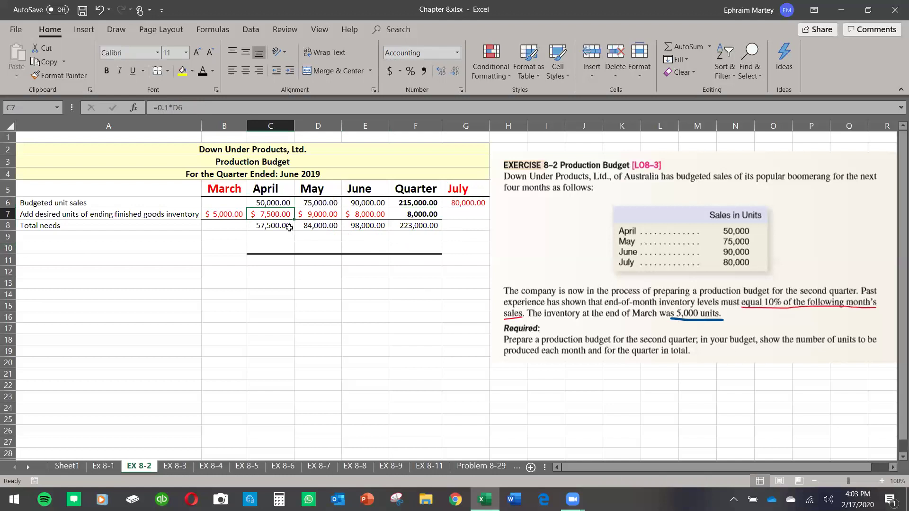
{"action": "left_click", "coordinate": [272, 225]}
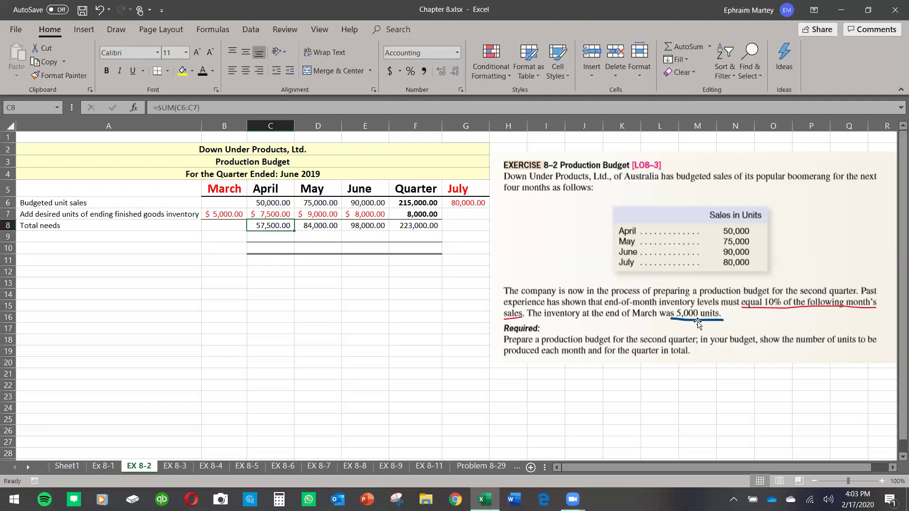
{"action": "left_click", "coordinate": [280, 201]}
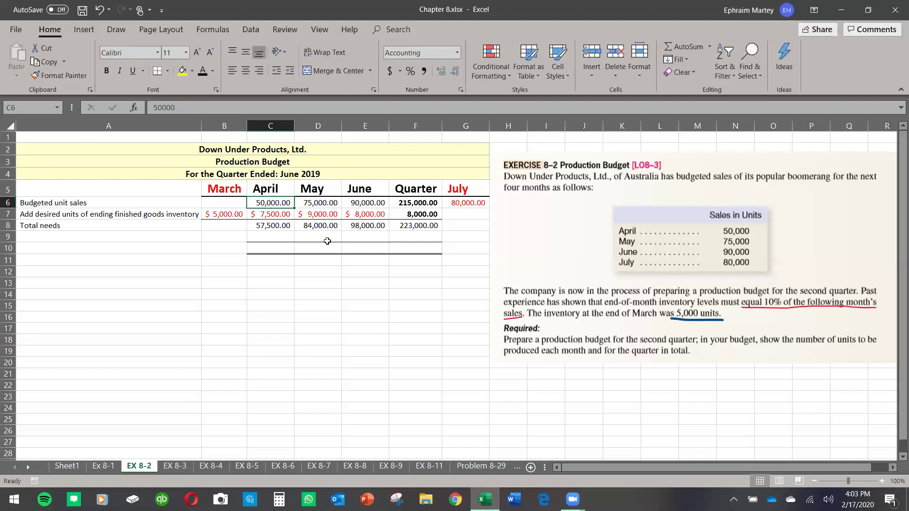
Step: Add the beginning finished goods inventory label in A9 and review the nearby inventory formulas
{"action": "left_click", "coordinate": [178, 237]}
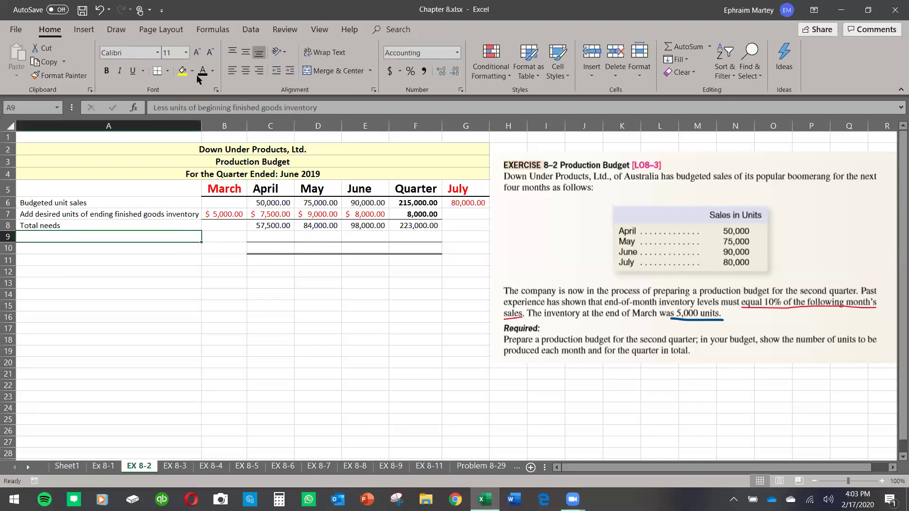
{"action": "left_click", "coordinate": [173, 296]}
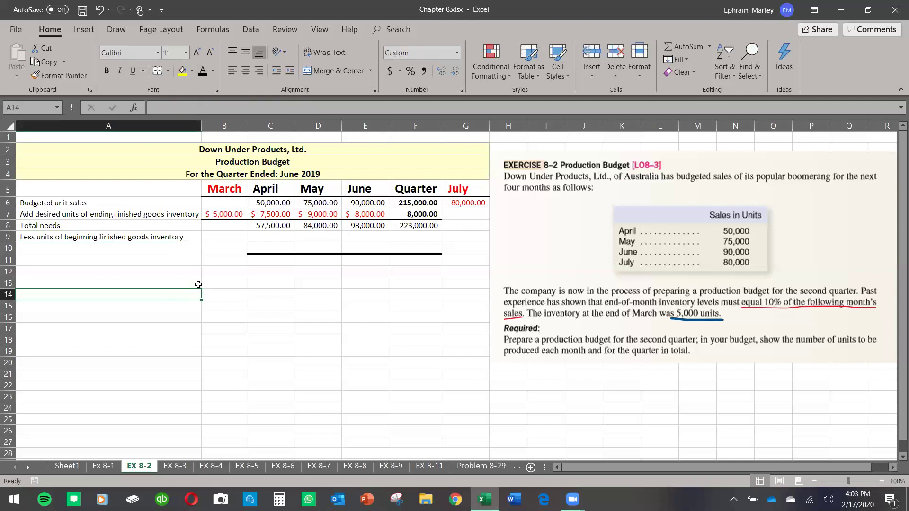
{"action": "left_click", "coordinate": [274, 237]}
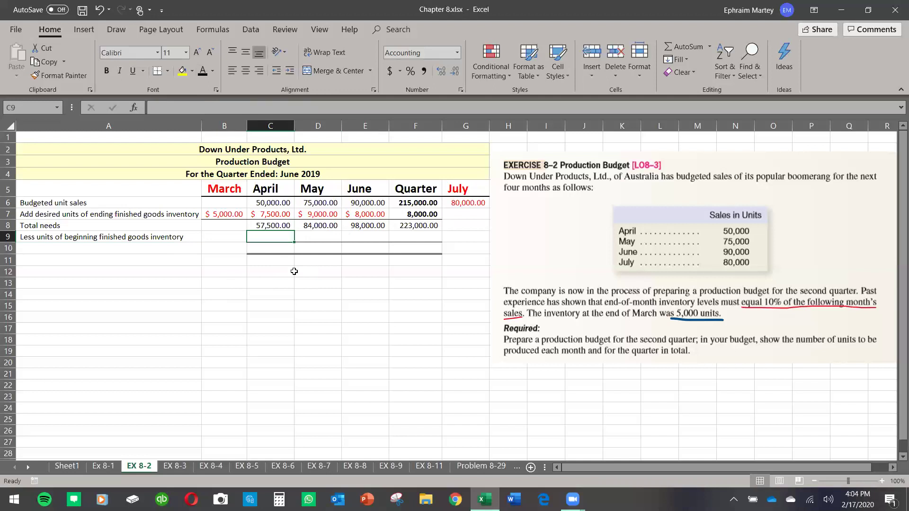
{"action": "left_click", "coordinate": [269, 228]}
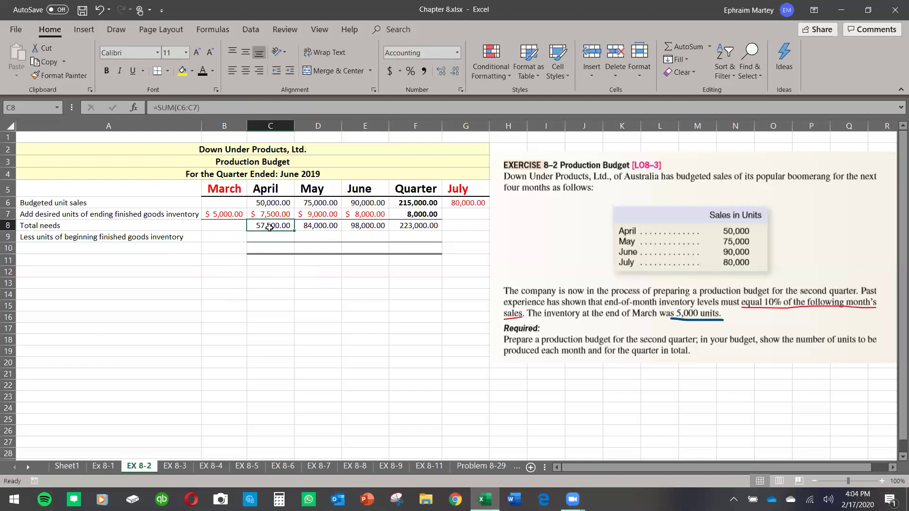
{"action": "left_click", "coordinate": [231, 214]}
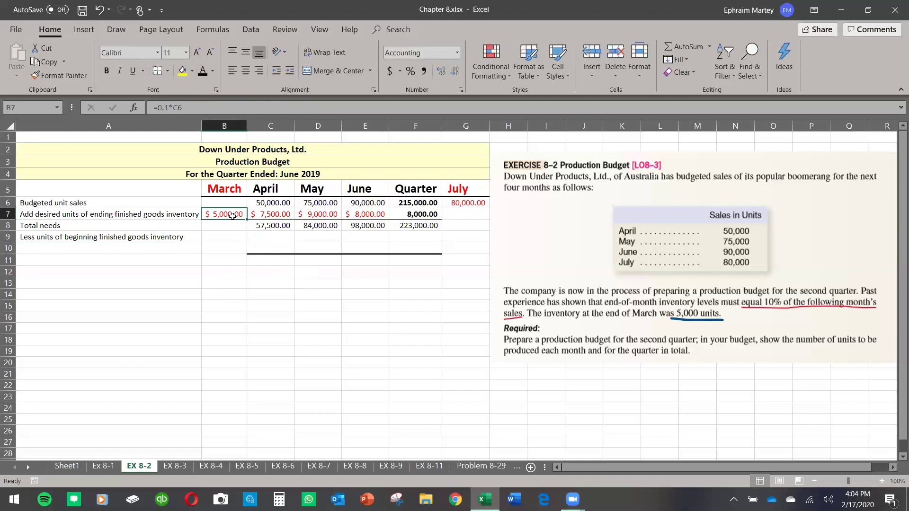
{"action": "left_click", "coordinate": [264, 227]}
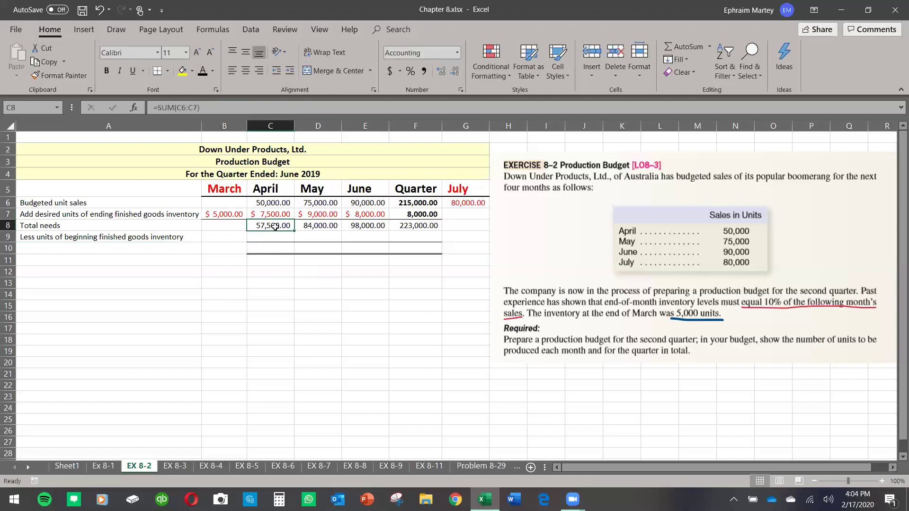
{"action": "left_click", "coordinate": [231, 215]}
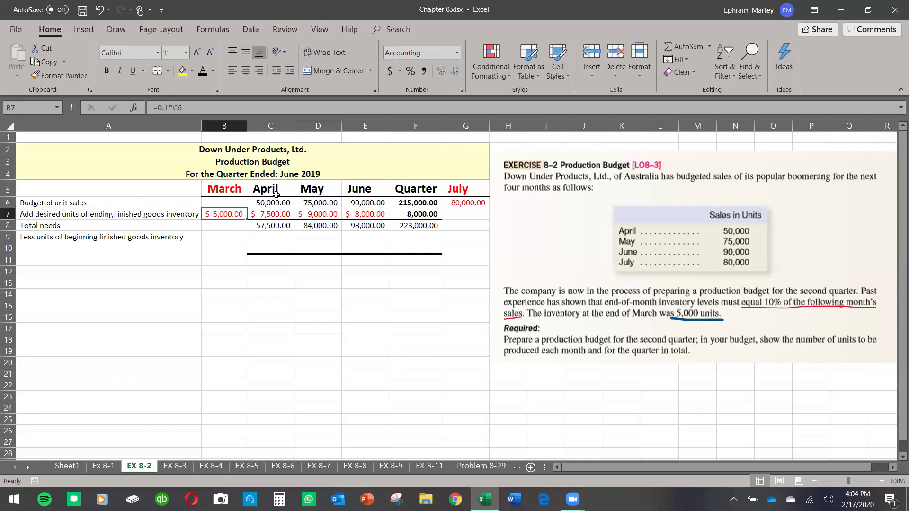
{"action": "left_click", "coordinate": [260, 214]}
{"action": "left_click", "coordinate": [268, 235]}
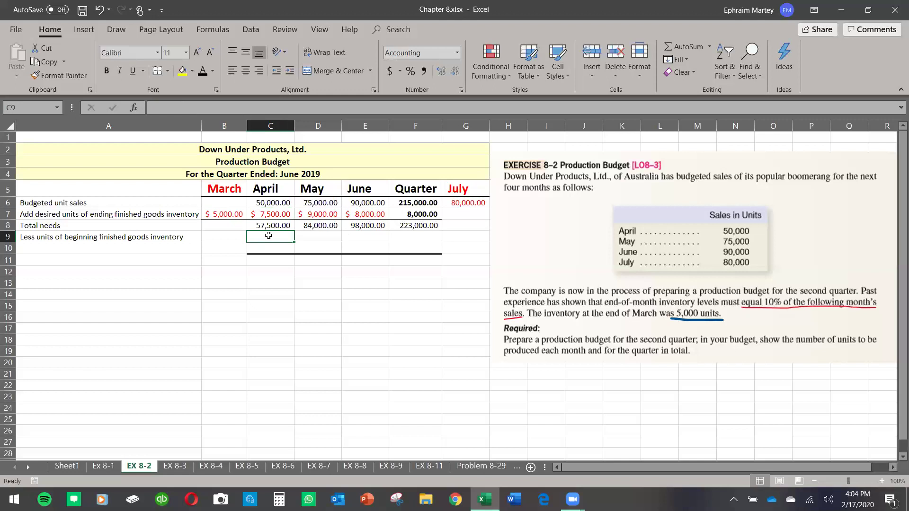
{"action": "left_click", "coordinate": [233, 213]}
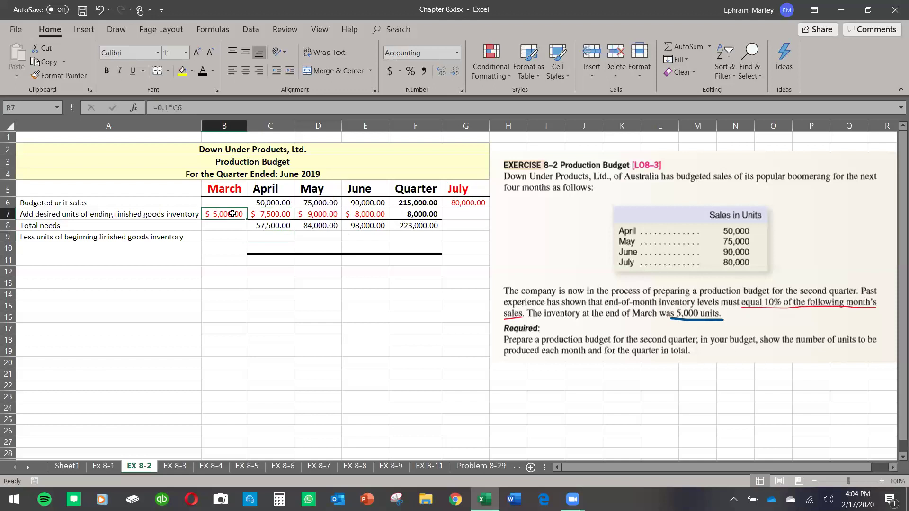
{"action": "left_click", "coordinate": [268, 233]}
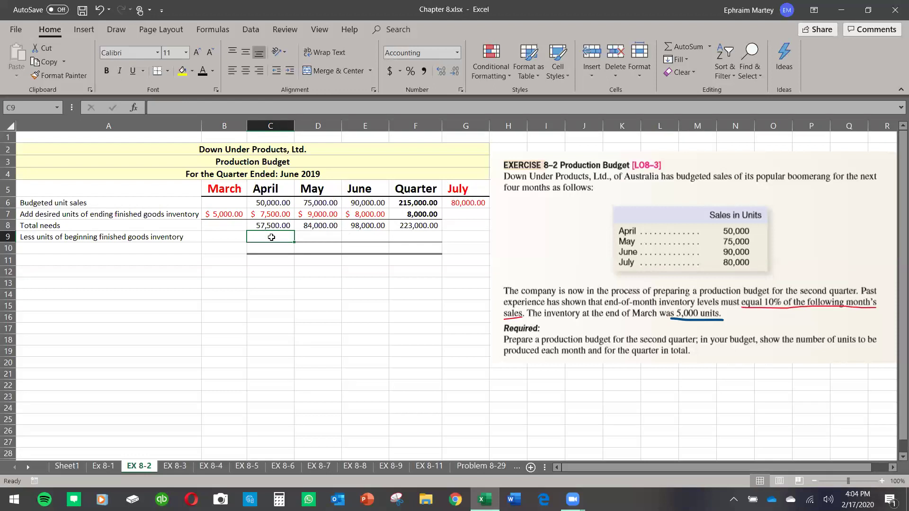
Step: Enter =B7 in C9 and fill it to E9, giving 5,000, 7,500 and 9,000
{"action": "type", "text": "="}
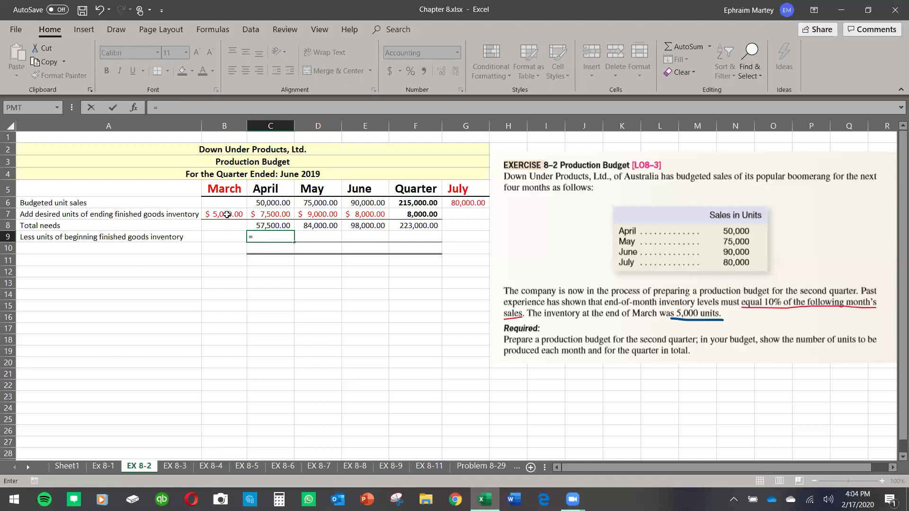
{"action": "left_click", "coordinate": [226, 214]}
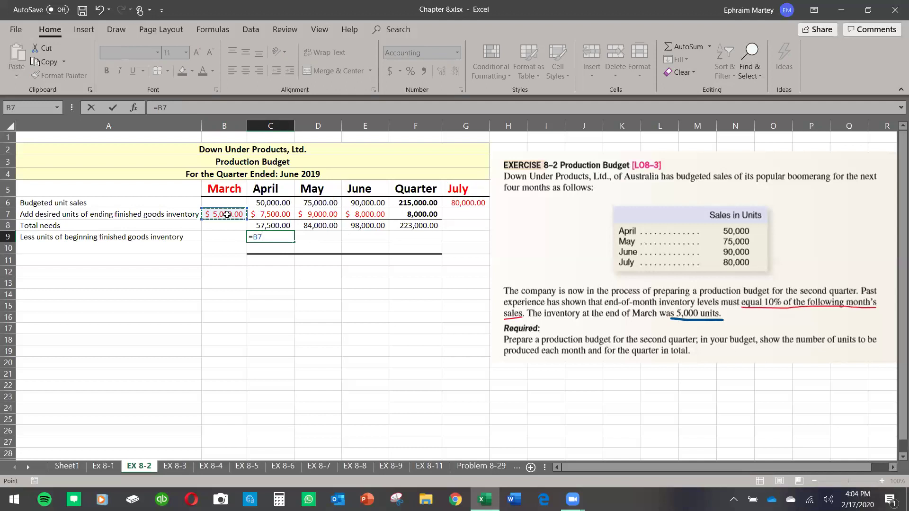
{"action": "key", "text": "Return"}
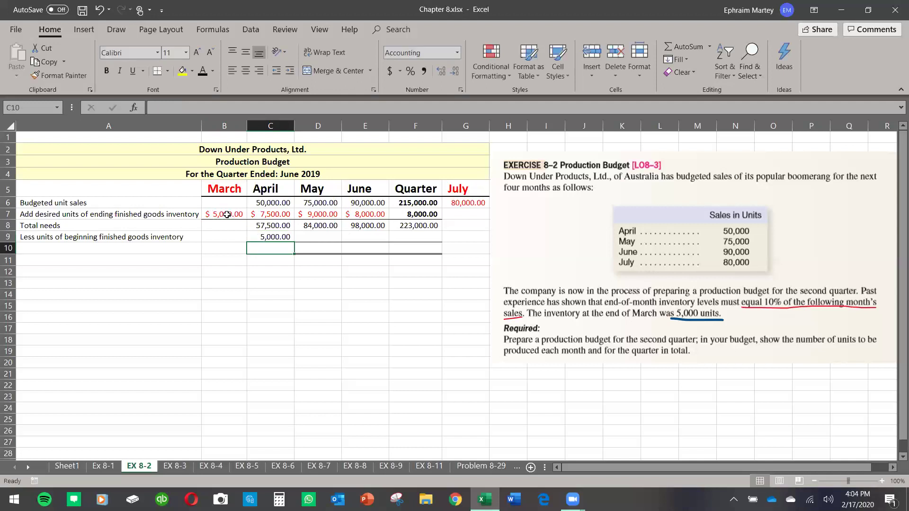
{"action": "left_click", "coordinate": [280, 237]}
{"action": "left_click_drag", "start_coordinate": [294, 242], "coordinate": [362, 243]}
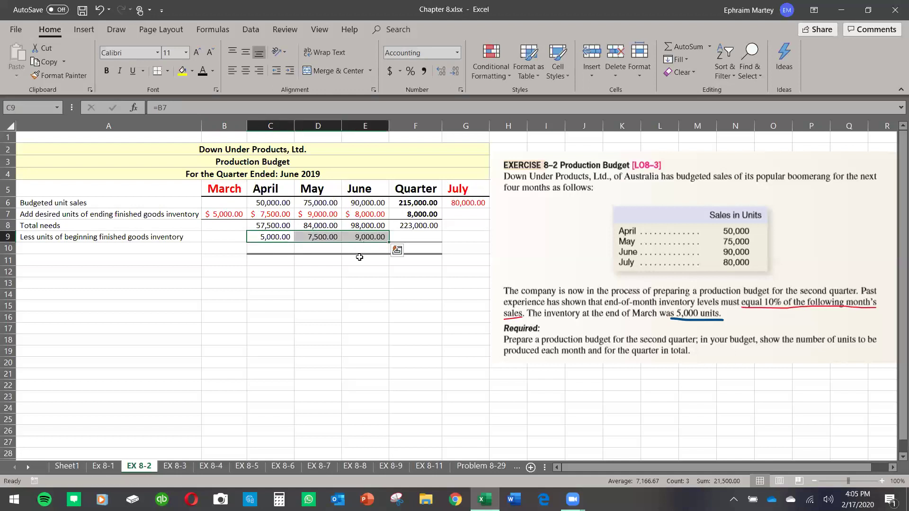
{"action": "left_click", "coordinate": [330, 251]}
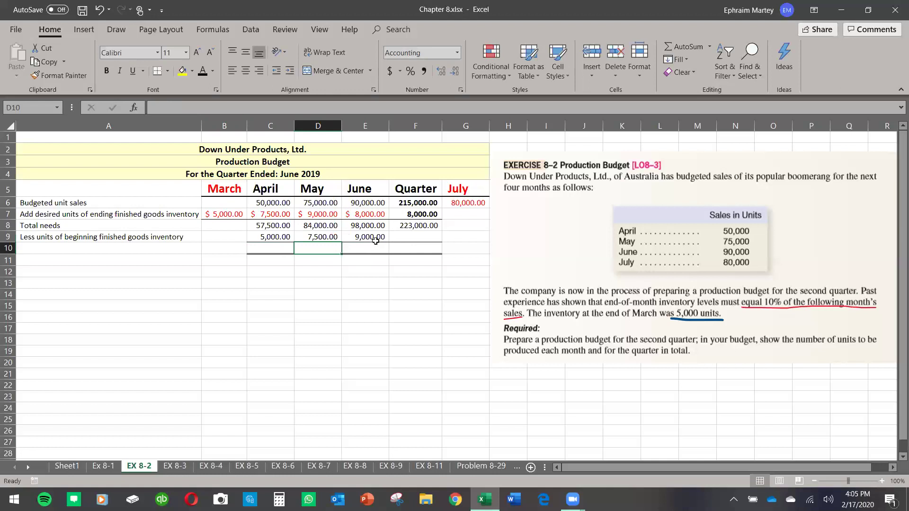
Step: Set the quarter's beginning inventory in F9 to =C9, showing 5,000
{"action": "left_click", "coordinate": [415, 237]}
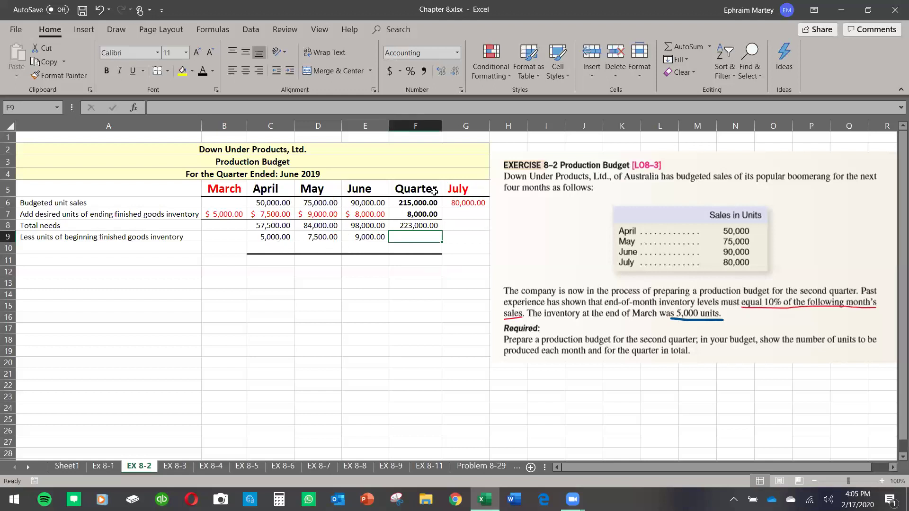
{"action": "type", "text": "="}
{"action": "left_click", "coordinate": [280, 238]}
{"action": "key", "text": "Return"}
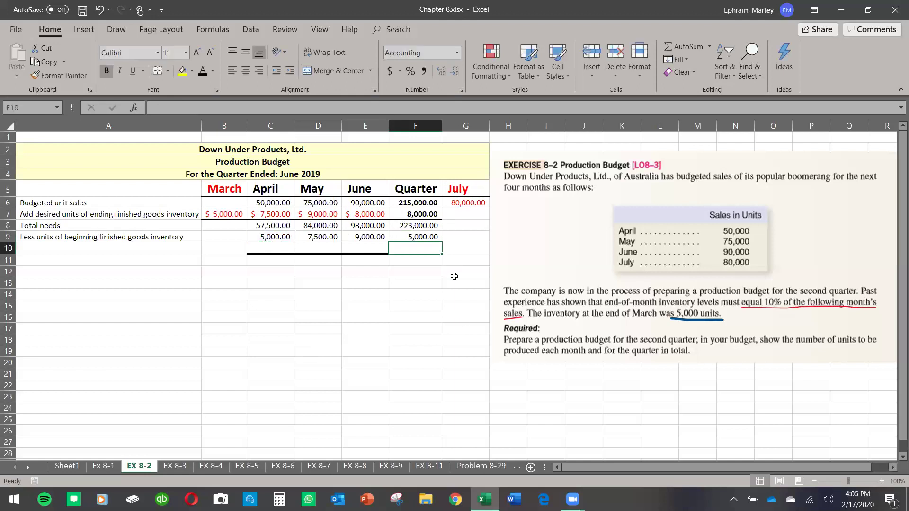
{"action": "left_click", "coordinate": [424, 215]}
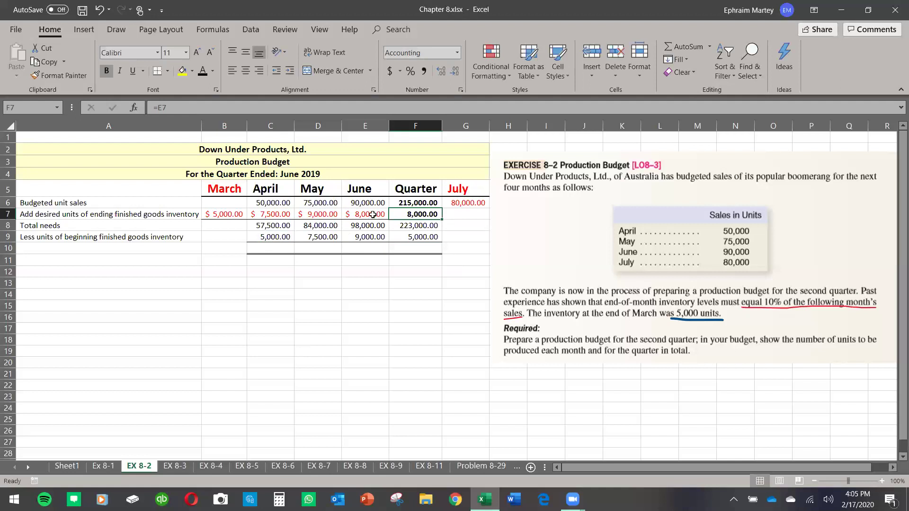
{"action": "left_click", "coordinate": [373, 215]}
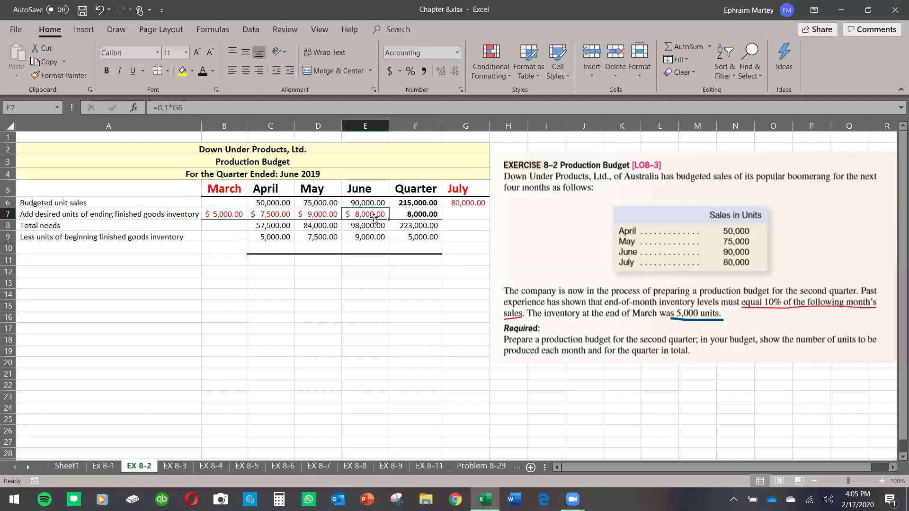
{"action": "left_click_drag", "start_coordinate": [225, 214], "coordinate": [355, 214]}
{"action": "left_click", "coordinate": [360, 248]}
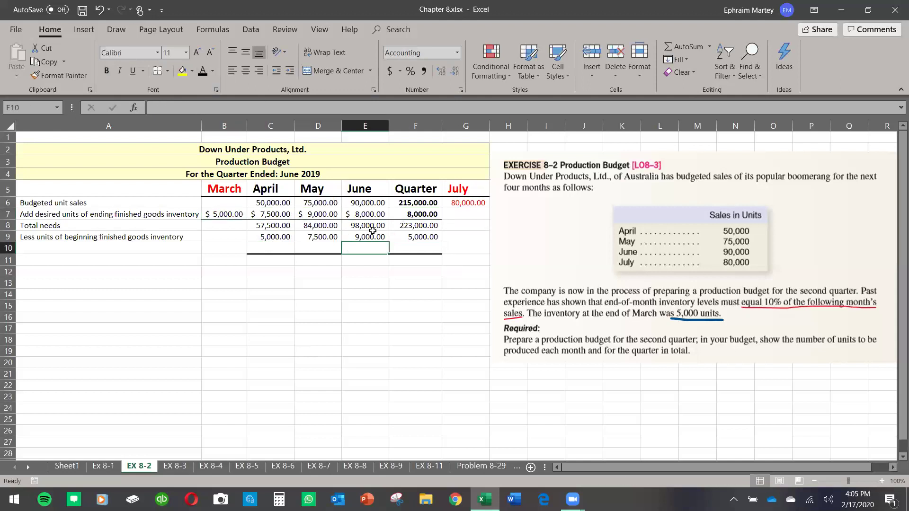
{"action": "left_click", "coordinate": [219, 216]}
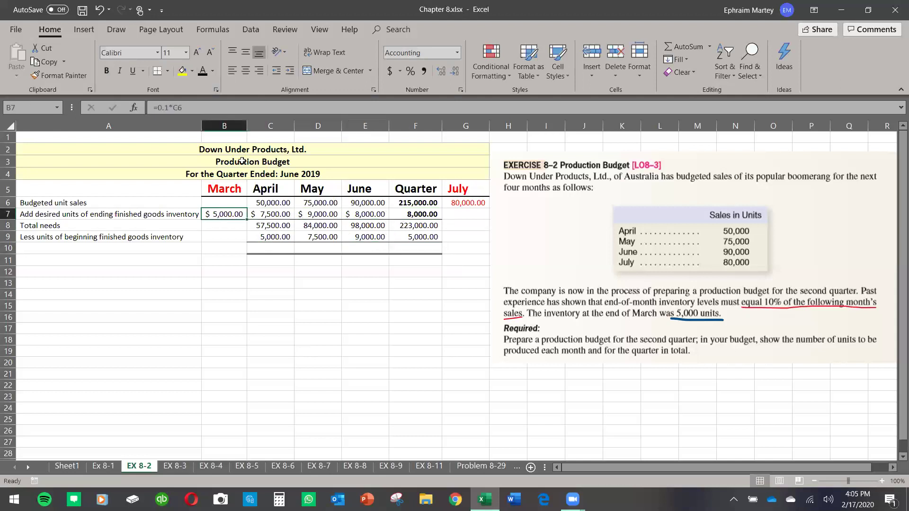
{"action": "left_click", "coordinate": [213, 72]}
{"action": "left_click", "coordinate": [213, 175]}
{"action": "left_click", "coordinate": [319, 259]}
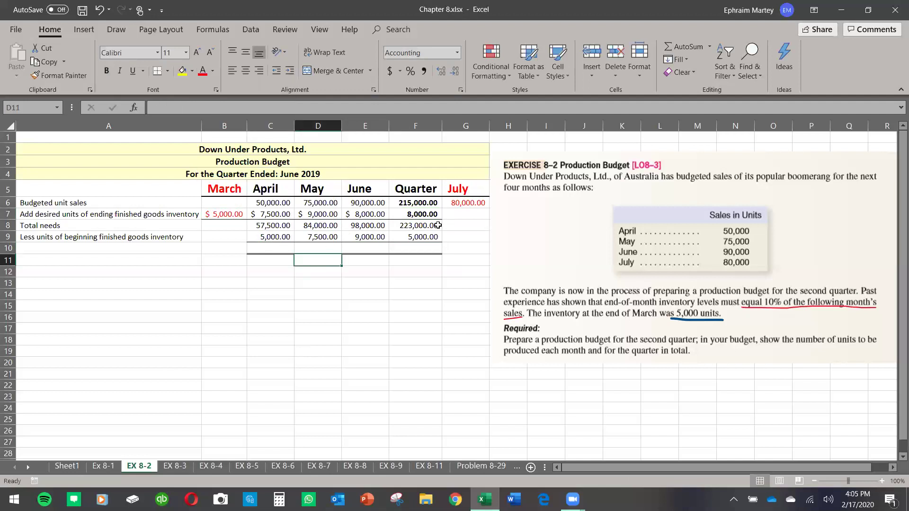
{"action": "left_click", "coordinate": [384, 216]}
{"action": "left_click", "coordinate": [412, 238]}
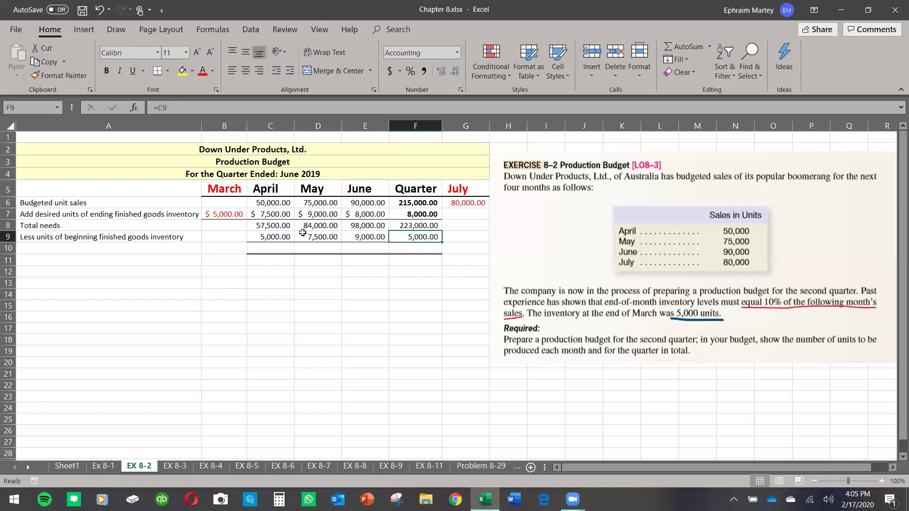
{"action": "left_click", "coordinate": [274, 236]}
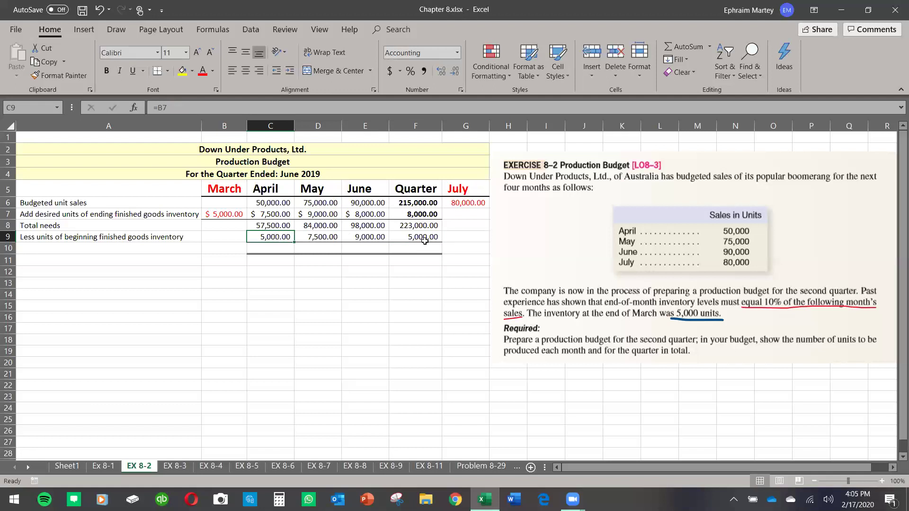
{"action": "left_click", "coordinate": [262, 305]}
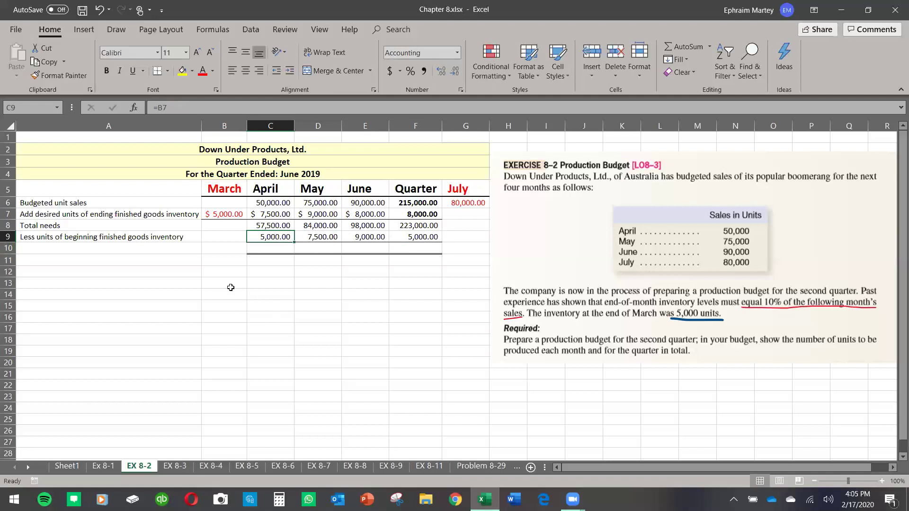
{"action": "left_click", "coordinate": [169, 247]}
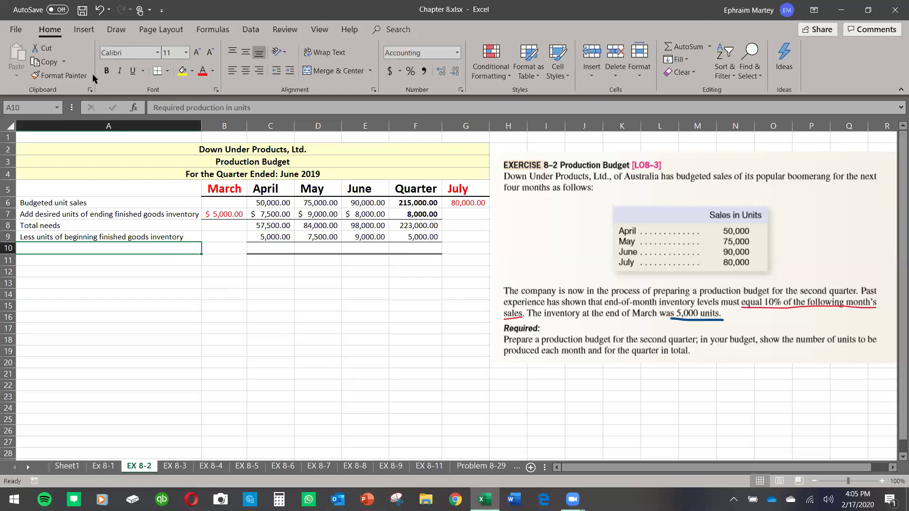
Step: Make the A10 label visible and enter =C8-C9 in C10 for April's 52,500
{"action": "left_click", "coordinate": [213, 71]}
{"action": "left_click_drag", "start_coordinate": [180, 294], "coordinate": [181, 309]}
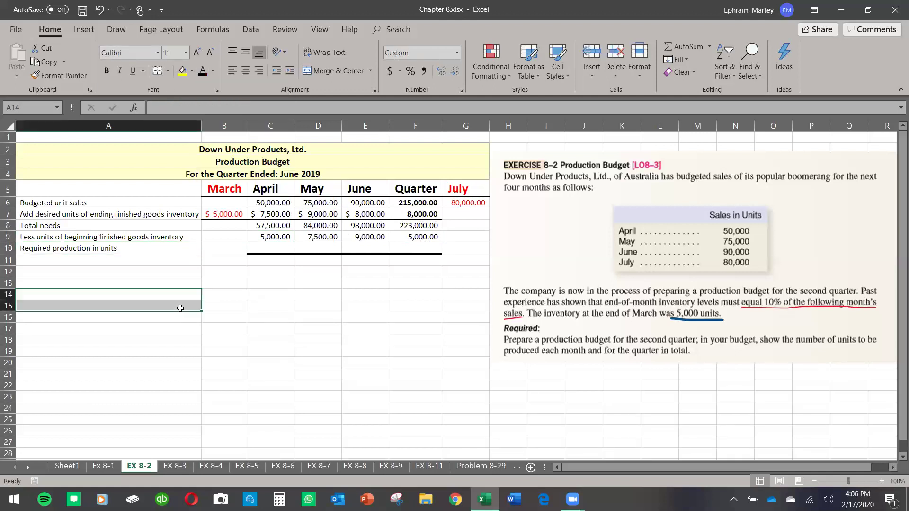
{"action": "left_click", "coordinate": [276, 246]}
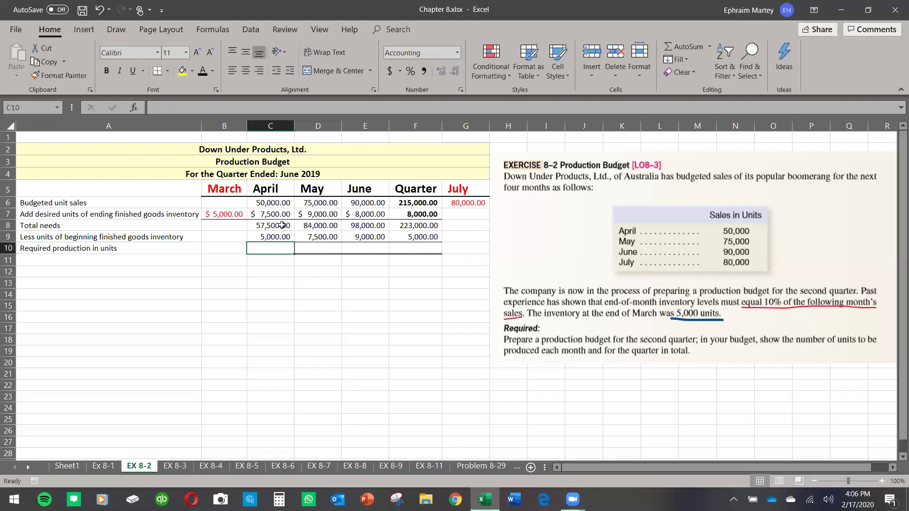
{"action": "type", "text": "="}
{"action": "left_click", "coordinate": [280, 226]}
{"action": "type", "text": "-"}
{"action": "left_click", "coordinate": [283, 237]}
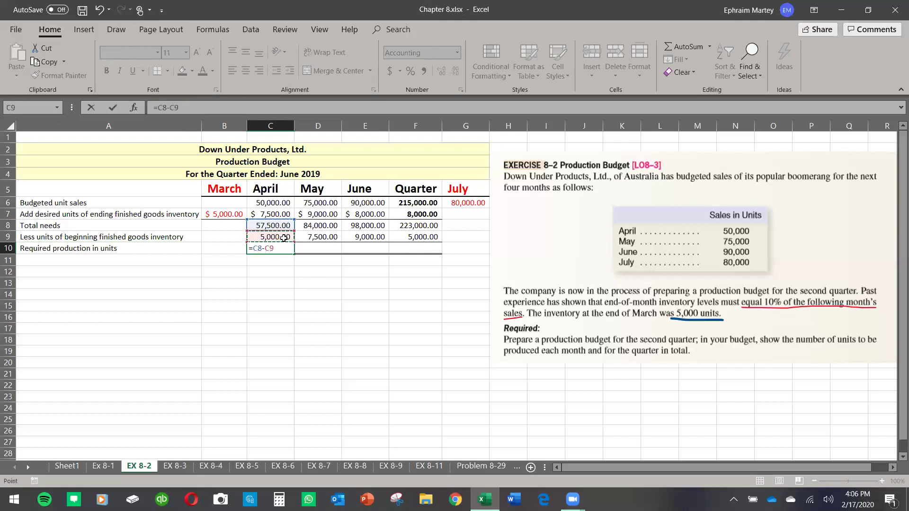
{"action": "key", "text": "Return"}
Step: Fill the required production formula across D10:F10: 76,500, 89,000 and 218,000
{"action": "left_click", "coordinate": [281, 291]}
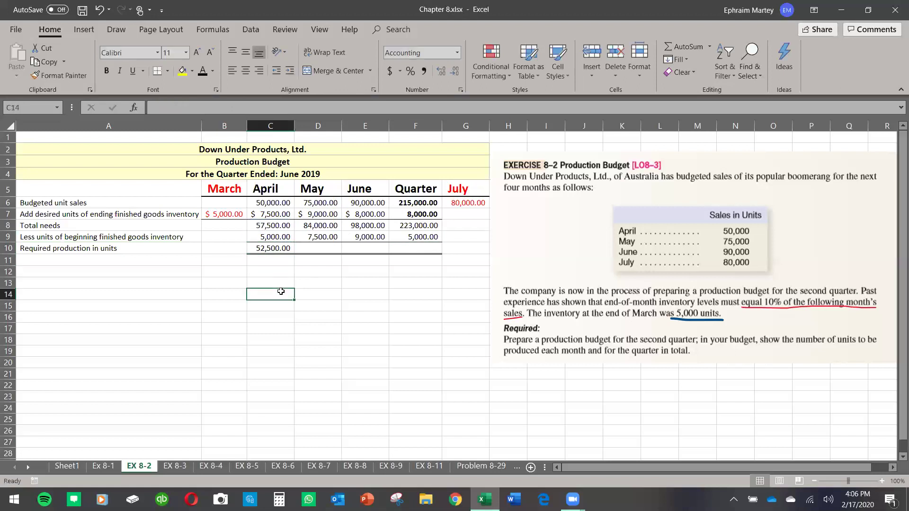
{"action": "left_click", "coordinate": [281, 249]}
{"action": "left_click_drag", "start_coordinate": [294, 253], "coordinate": [371, 258]}
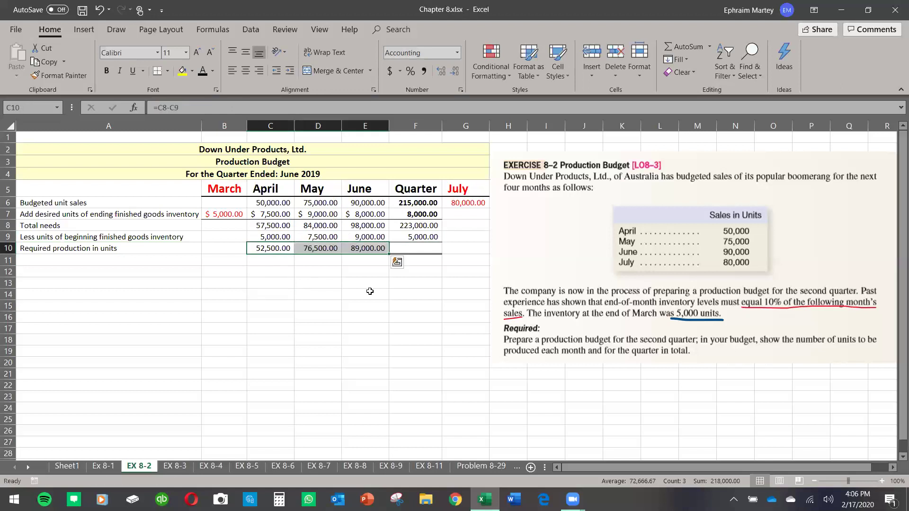
{"action": "left_click", "coordinate": [373, 249]}
{"action": "left_click_drag", "start_coordinate": [388, 254], "coordinate": [427, 253]}
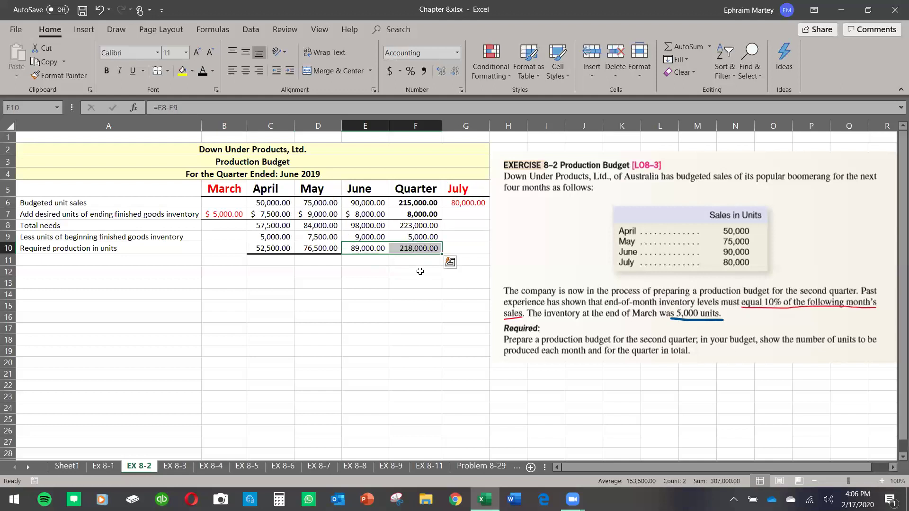
{"action": "left_click", "coordinate": [411, 305]}
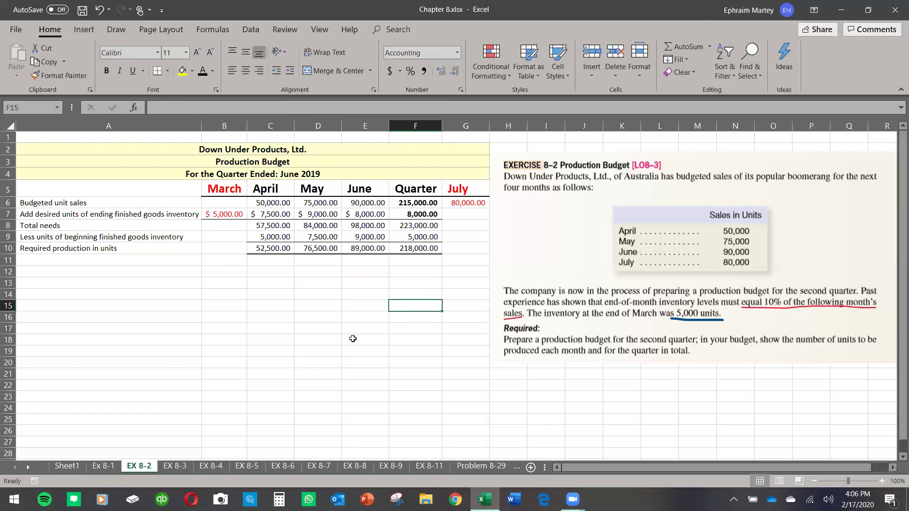
{"action": "left_click", "coordinate": [275, 203]}
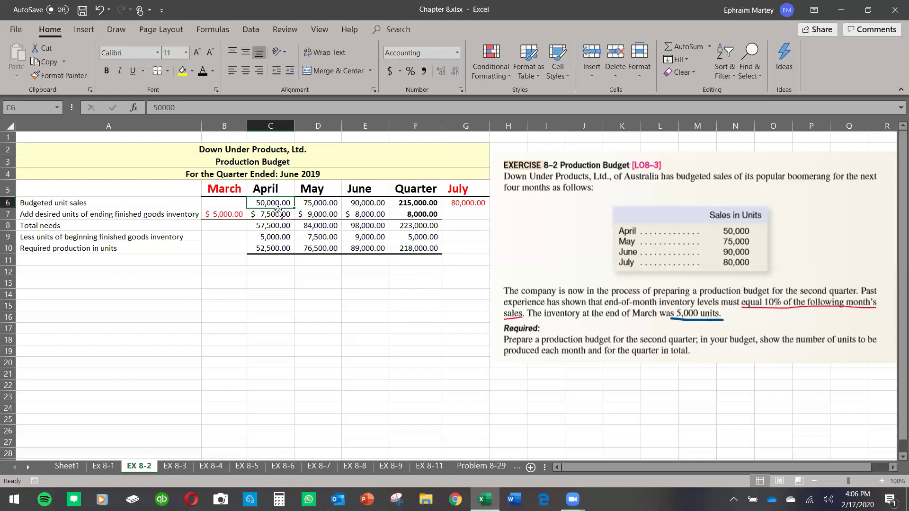
{"action": "left_click", "coordinate": [276, 216]}
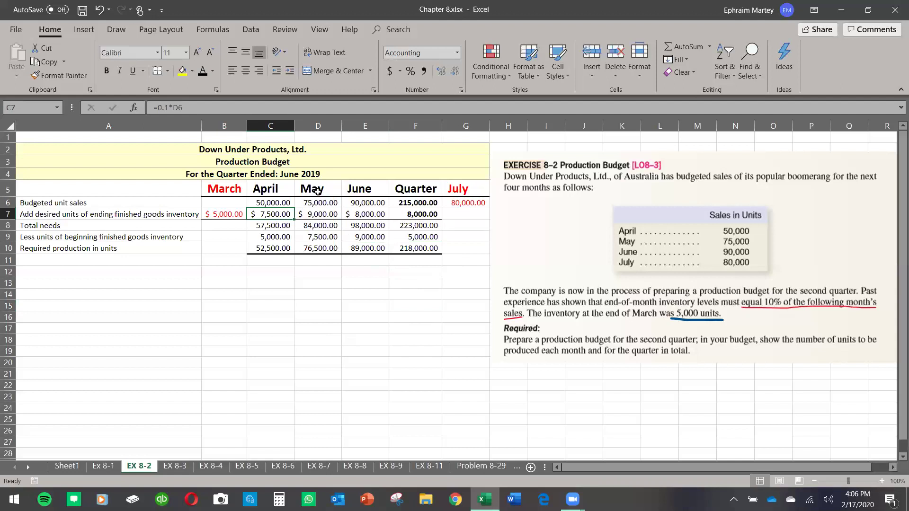
{"action": "double_click", "coordinate": [277, 214]}
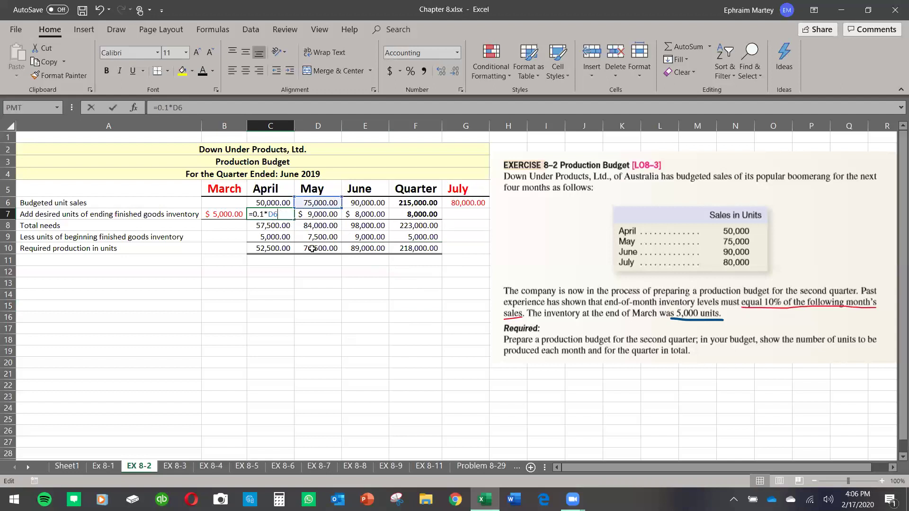
{"action": "key", "text": "Escape"}
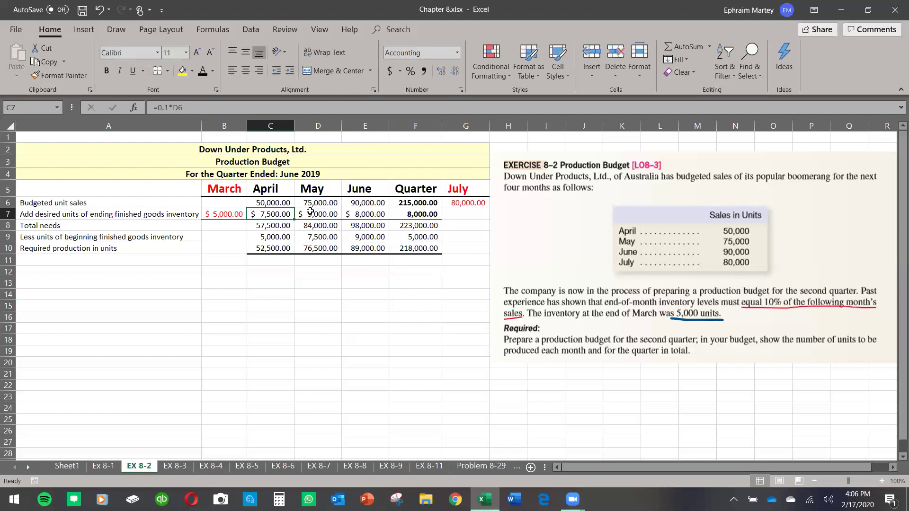
{"action": "left_click", "coordinate": [275, 229]}
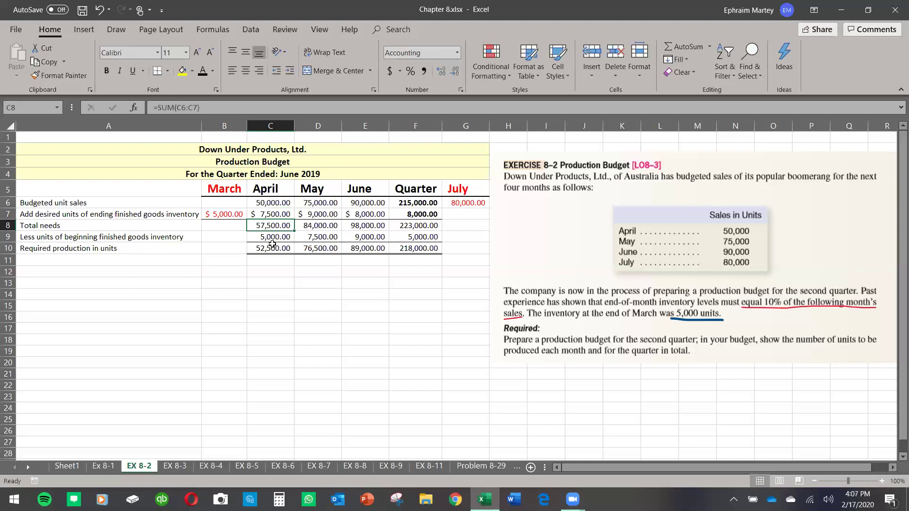
{"action": "left_click", "coordinate": [271, 237]}
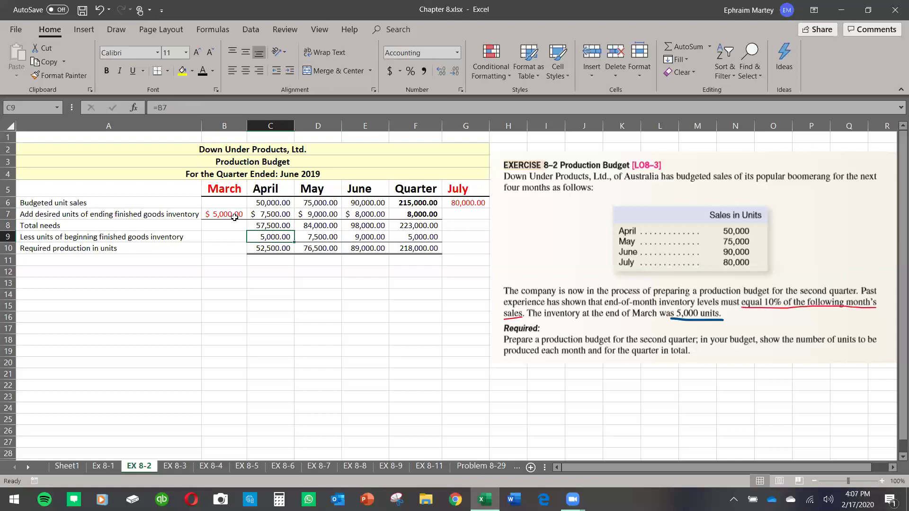
{"action": "left_click", "coordinate": [271, 250]}
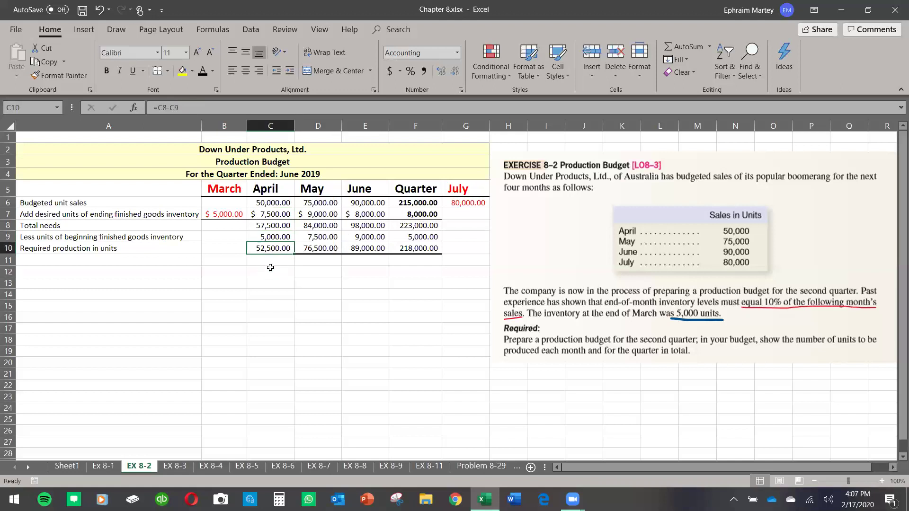
{"action": "left_click", "coordinate": [322, 248]}
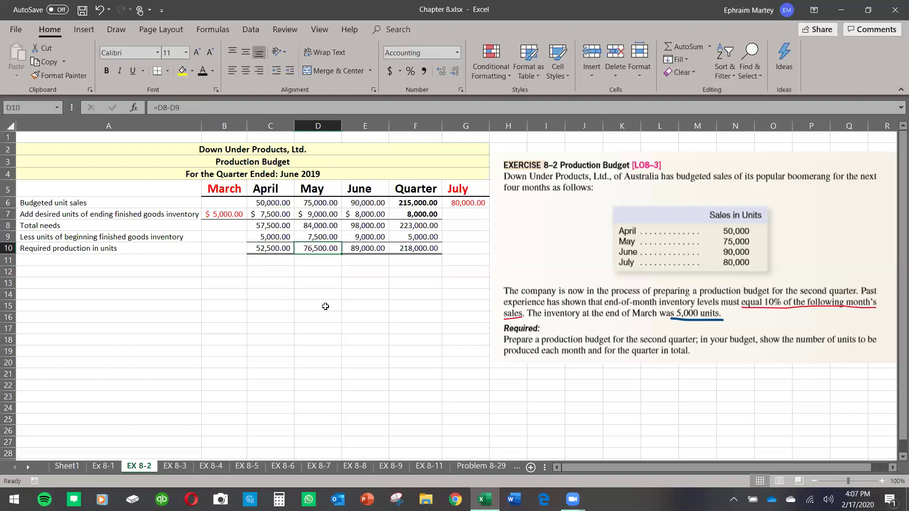
{"action": "left_click", "coordinate": [368, 249]}
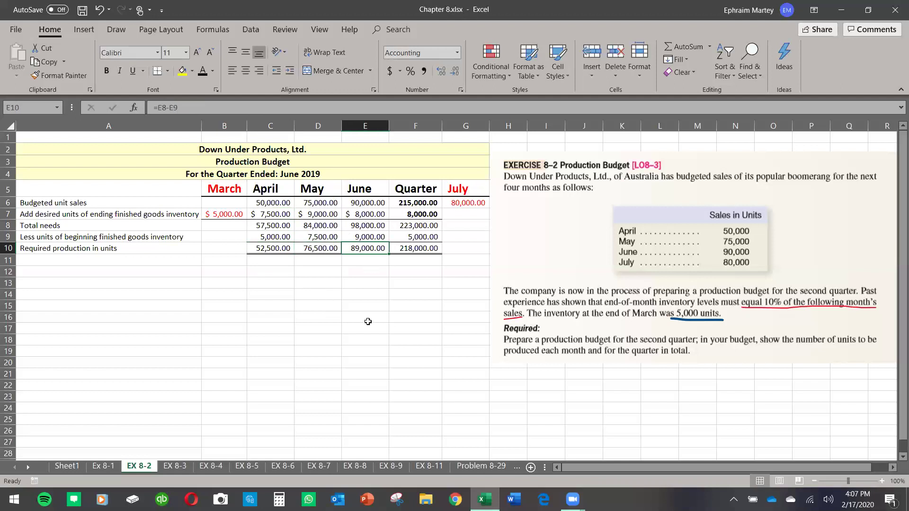
{"action": "left_click", "coordinate": [416, 266]}
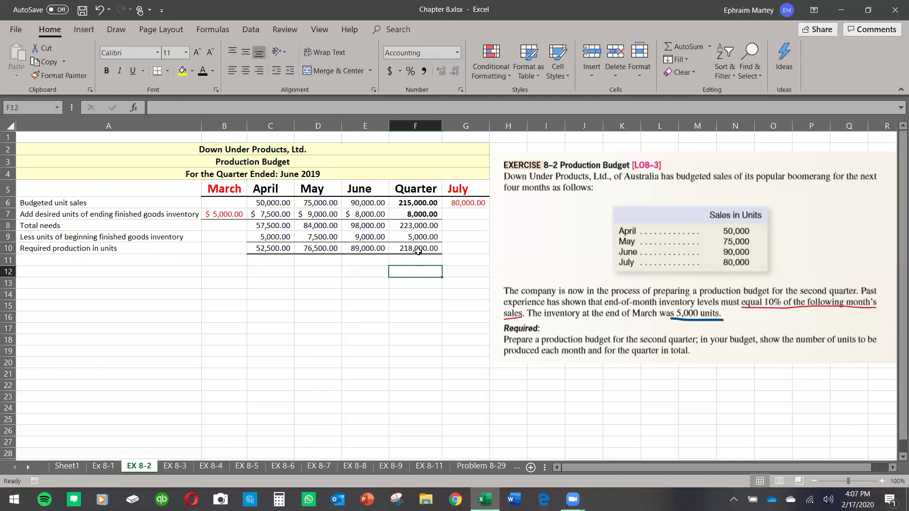
{"action": "double_click", "coordinate": [420, 247]}
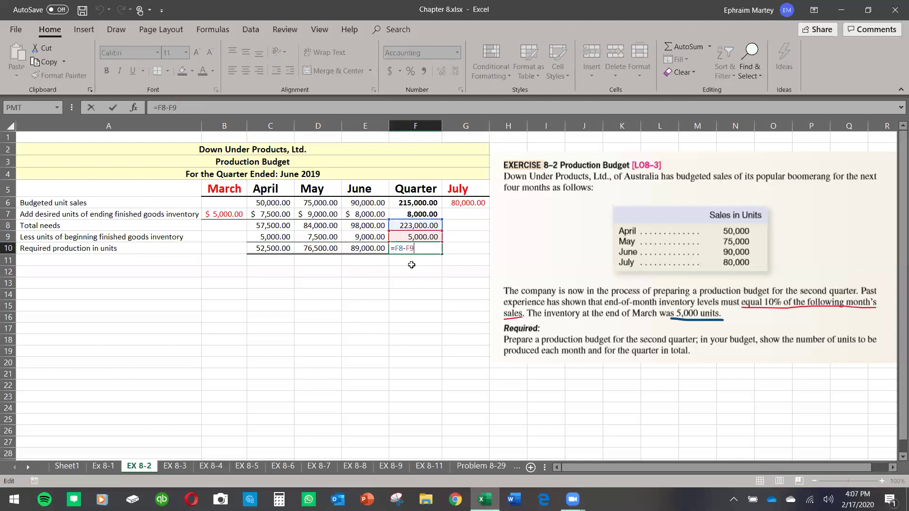
{"action": "key", "text": "Escape"}
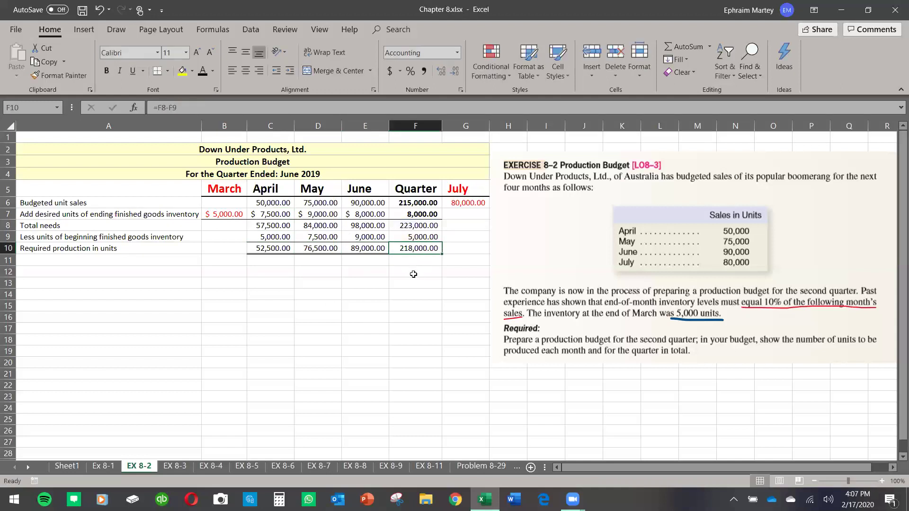
{"action": "left_click", "coordinate": [413, 273]}
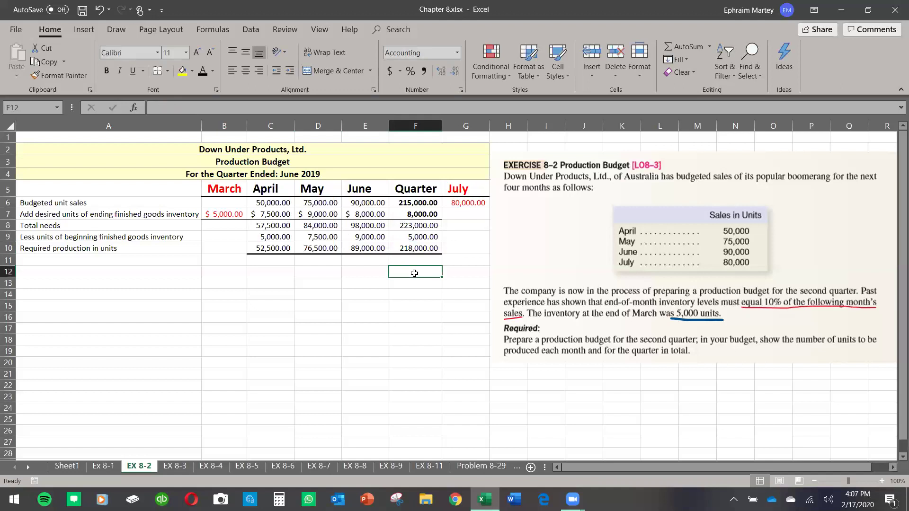
{"action": "left_click", "coordinate": [680, 46]}
{"action": "left_click_drag", "start_coordinate": [259, 248], "coordinate": [354, 249]}
{"action": "key", "text": "Return"}
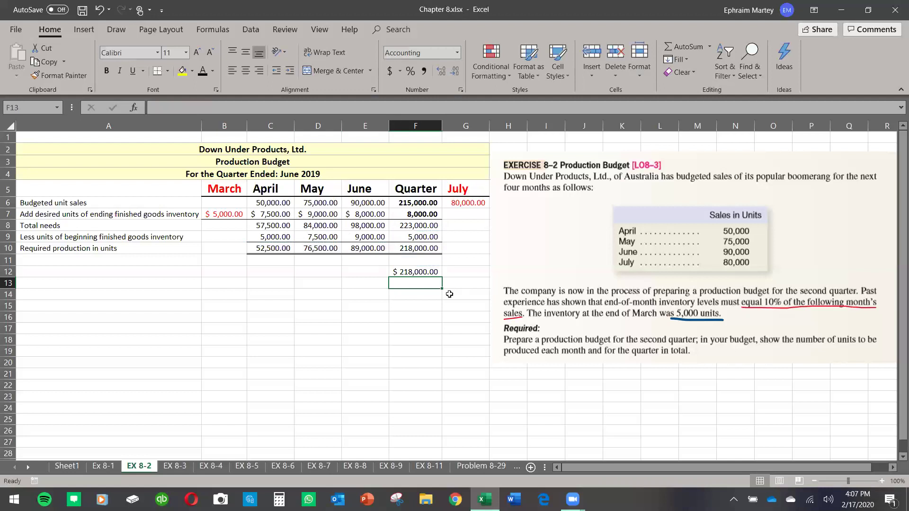
{"action": "left_click", "coordinate": [424, 273]}
{"action": "key", "text": "Delete"}
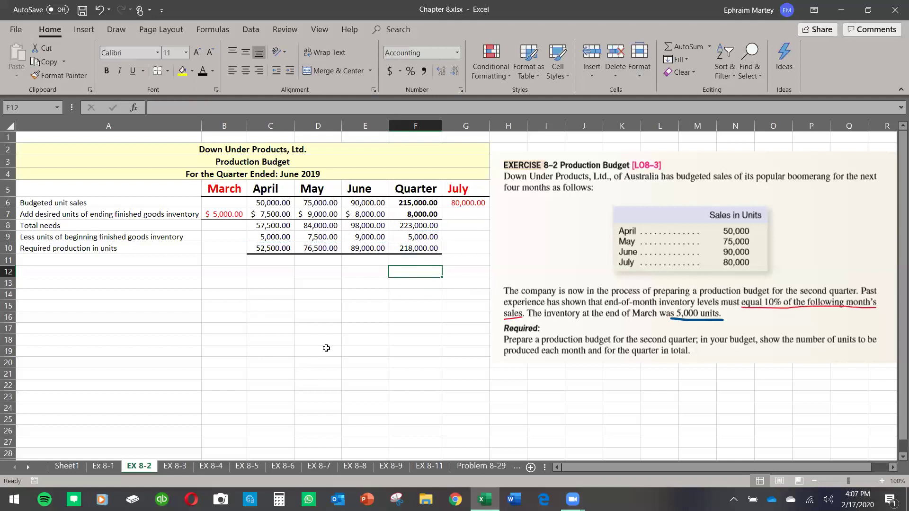